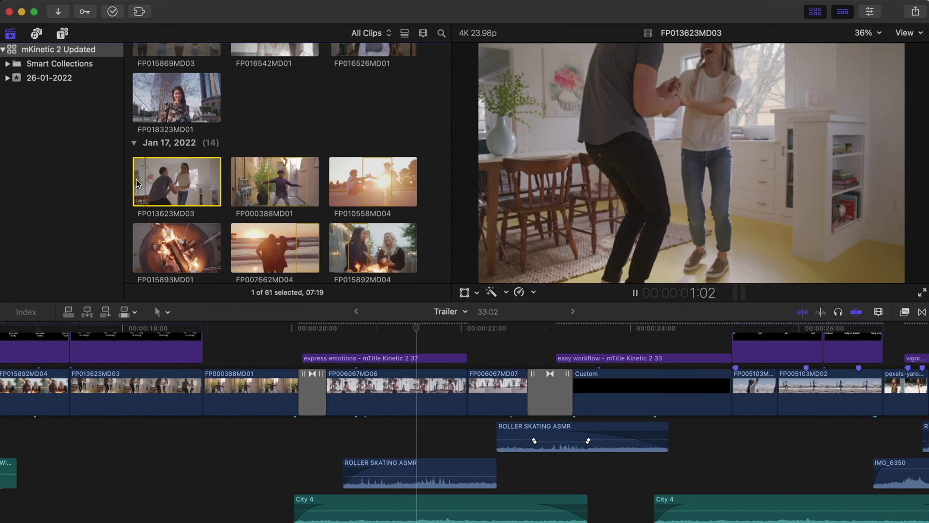
Scroll through the Trailer timeline and stop the trailer's playback.
scroll(290, 160, down, 5)
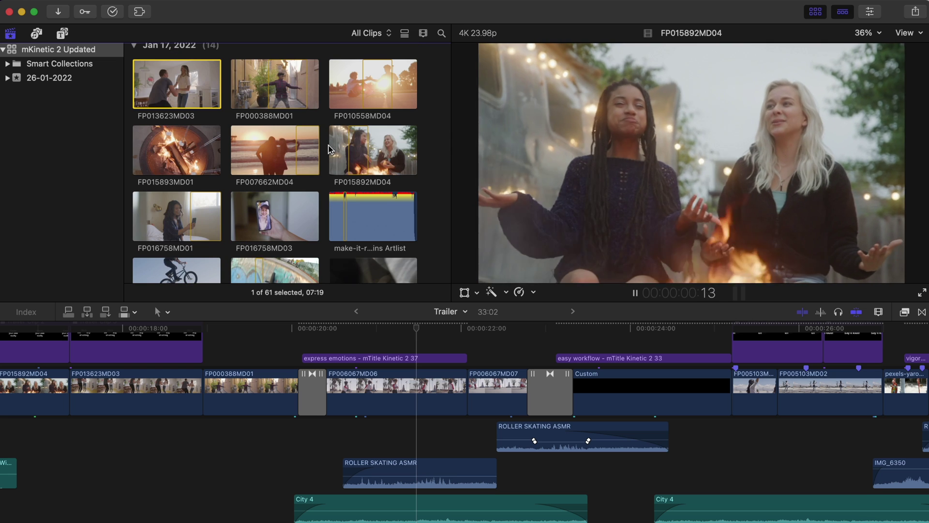
scroll(136, 231, down, 6)
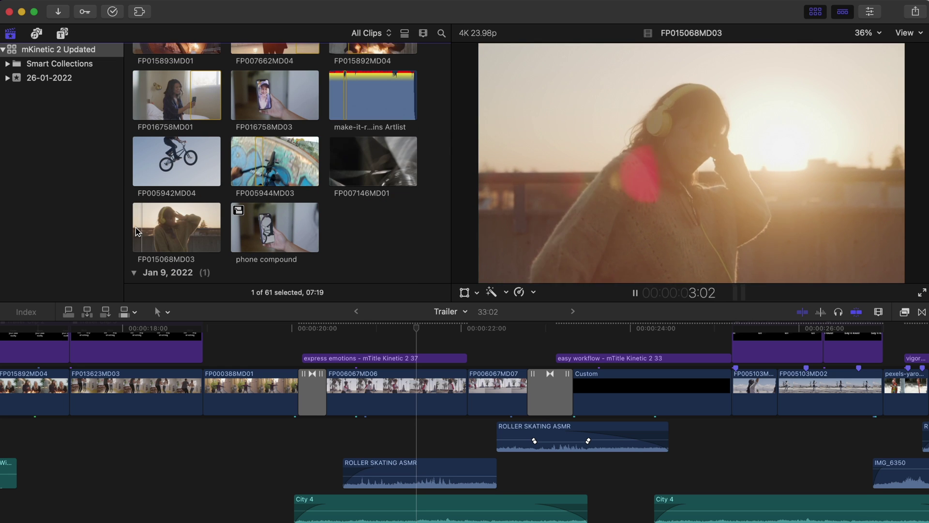
scroll(137, 231, up, 5)
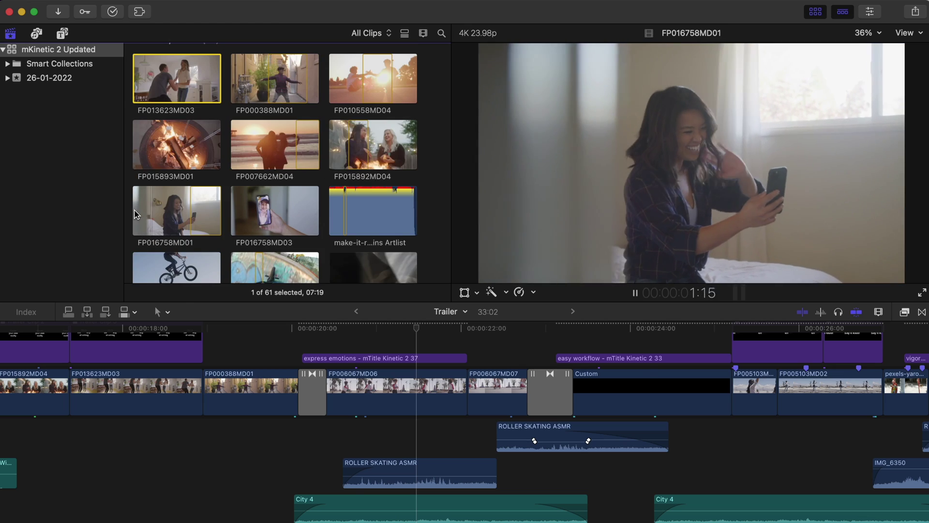
scroll(234, 164, up, 10)
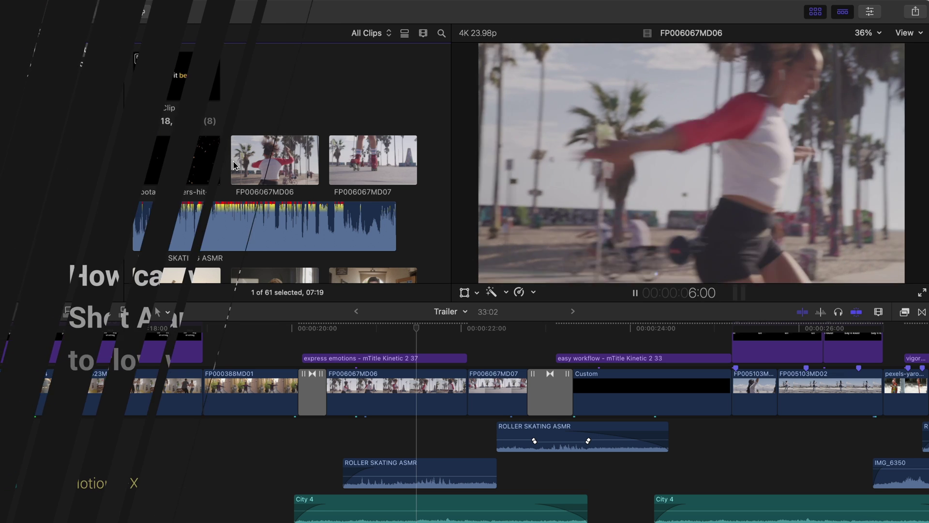
key(space)
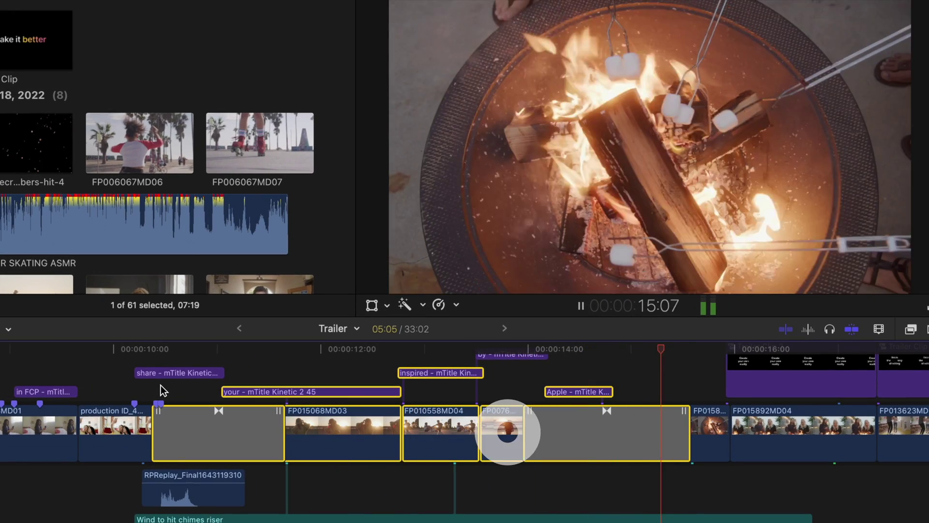
key(space)
key(space)
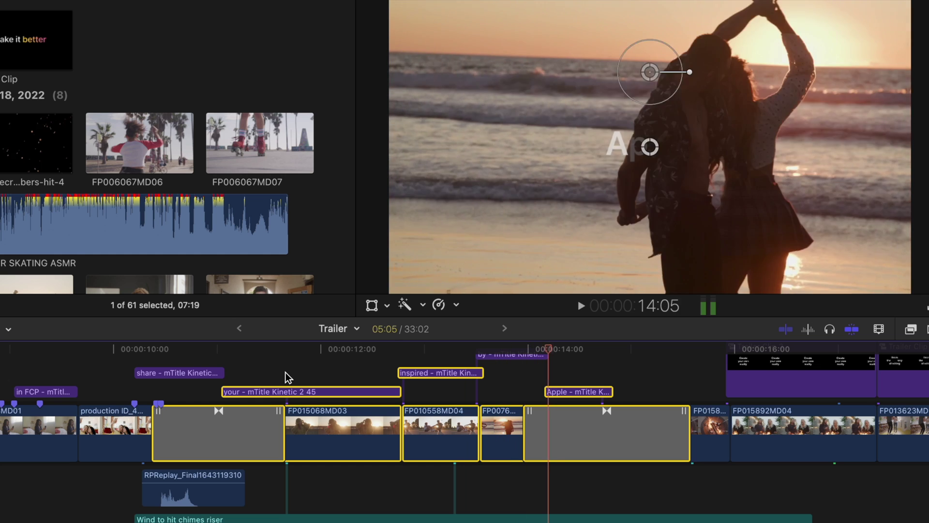
key(space)
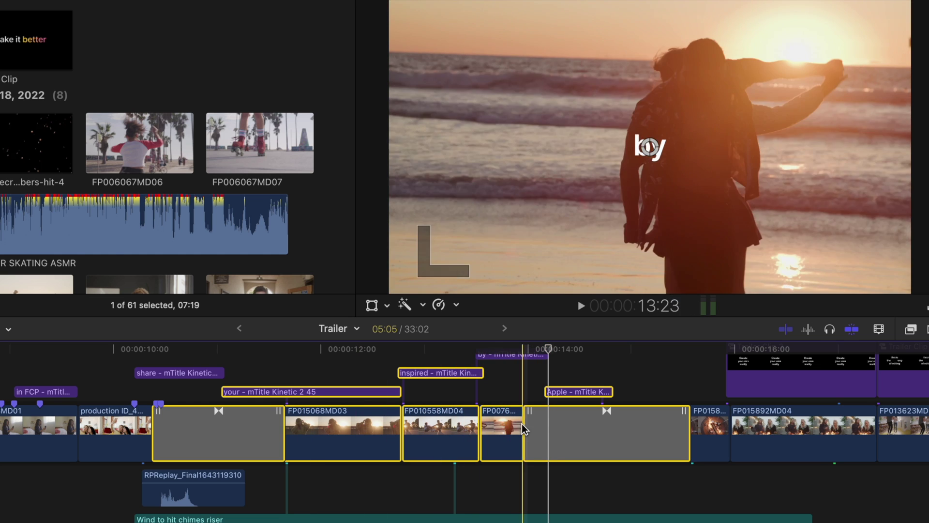
key(space)
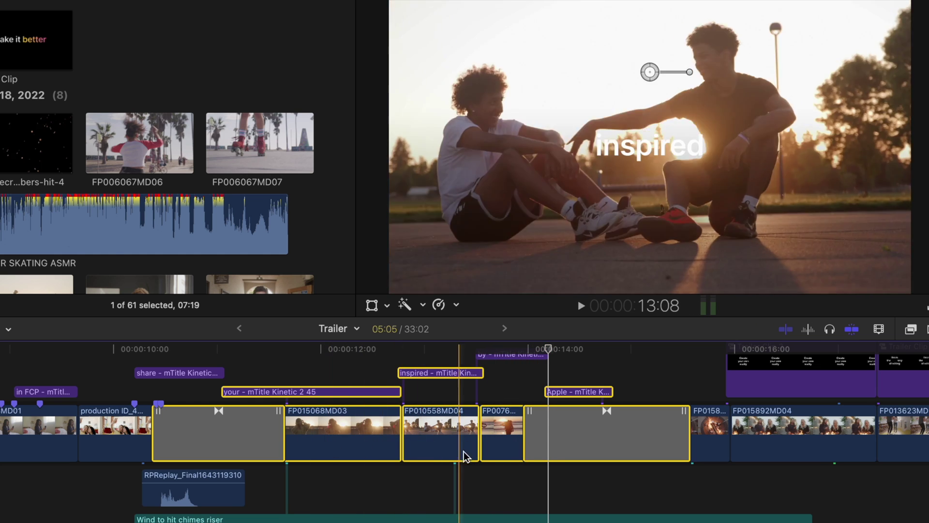
key(space)
key(space)
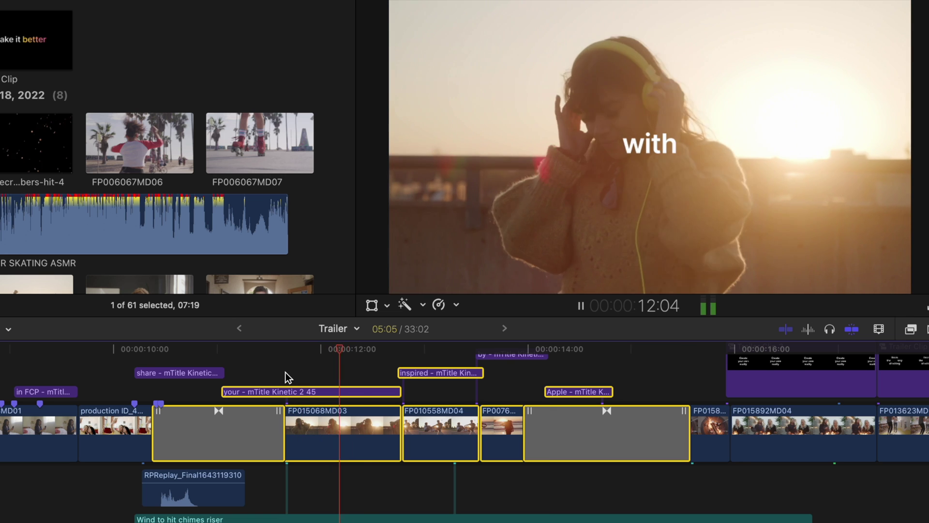
key(space)
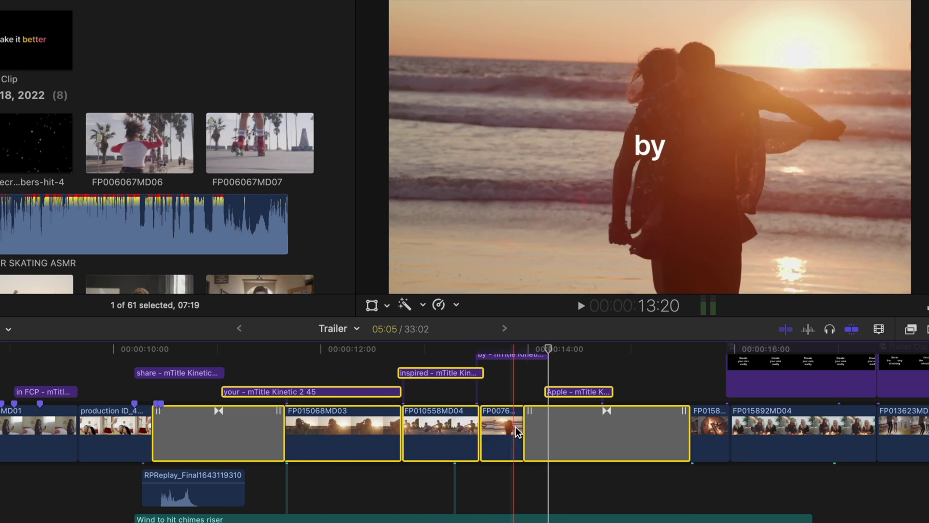
Marquee-select the 'by' and 'inspired' titles and step the playhead a few frames.
scroll(489, 428, up, 2)
scroll(487, 424, up, 5)
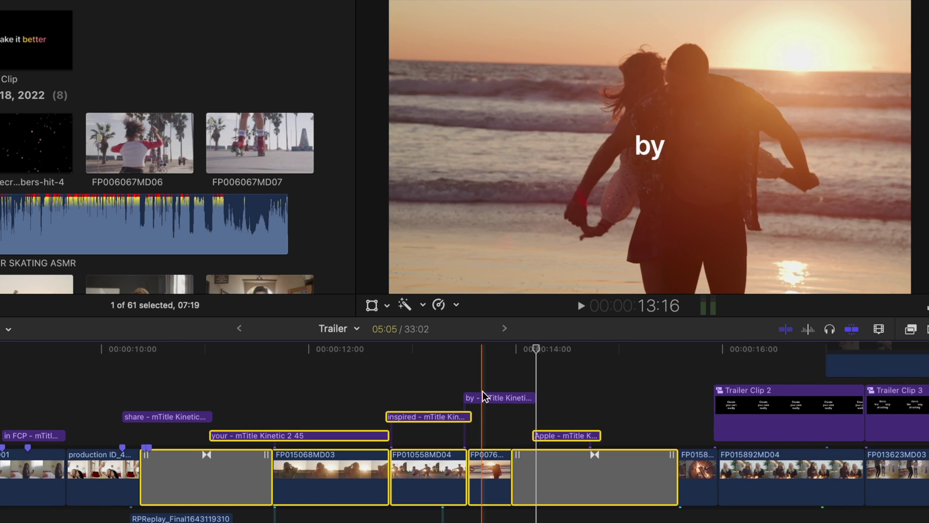
drag(485, 370, 446, 416)
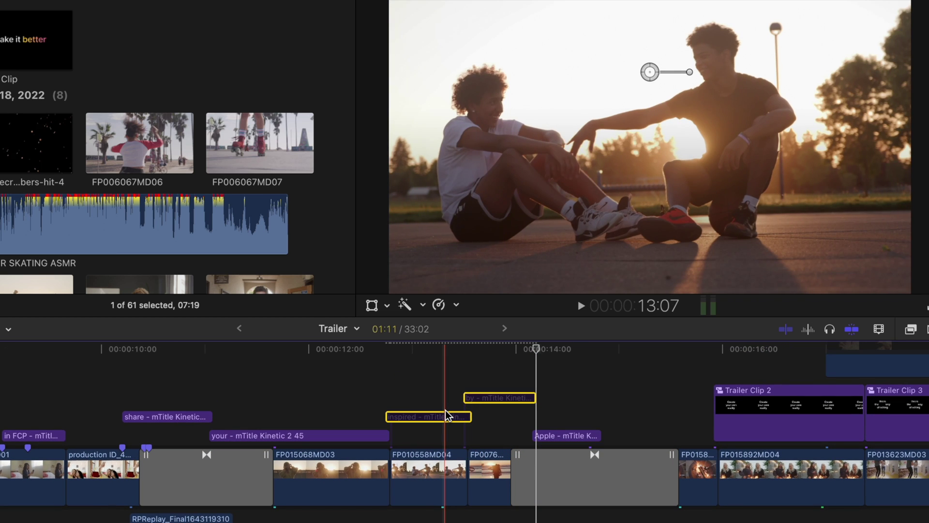
key(Right)
key(Right)
key(Right)
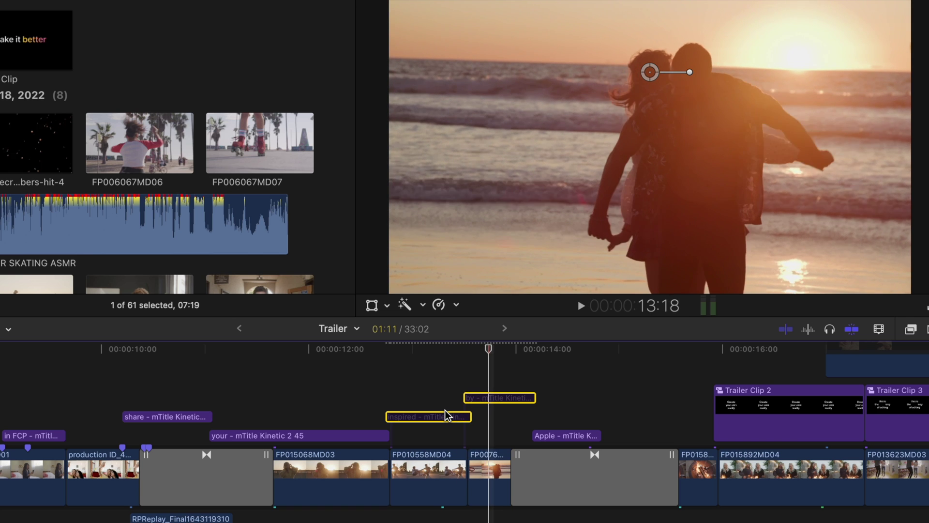
key(Left)
key(Left)
key(Left)
key(Left)
key(Left)
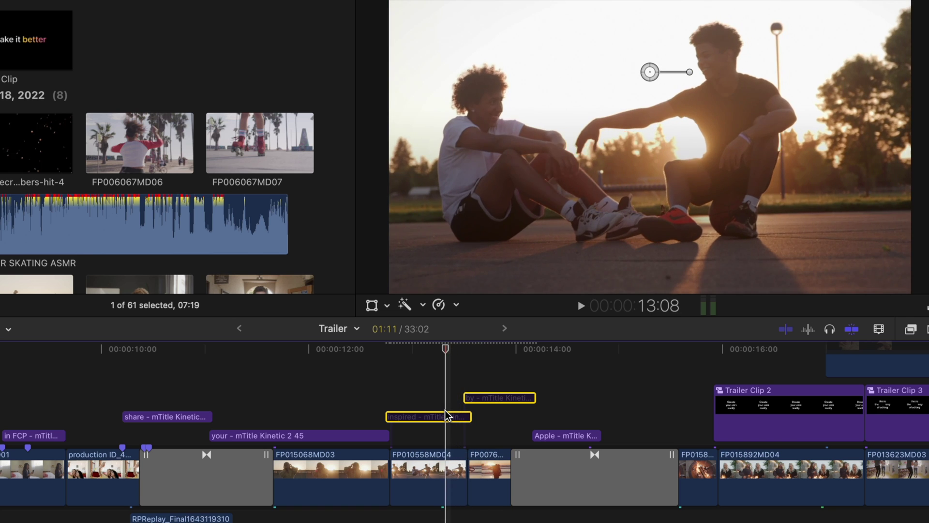
Preview from the playhead, then lift FP016758MD01 above the storyline near 12:10.
key(Right)
key(Right)
key(Right)
key(Right)
key(Right)
key(Right)
key(Right)
key(Right)
key(Right)
key(Right)
key(Right)
key(Right)
key(Right)
key(Right)
key(Right)
key(Right)
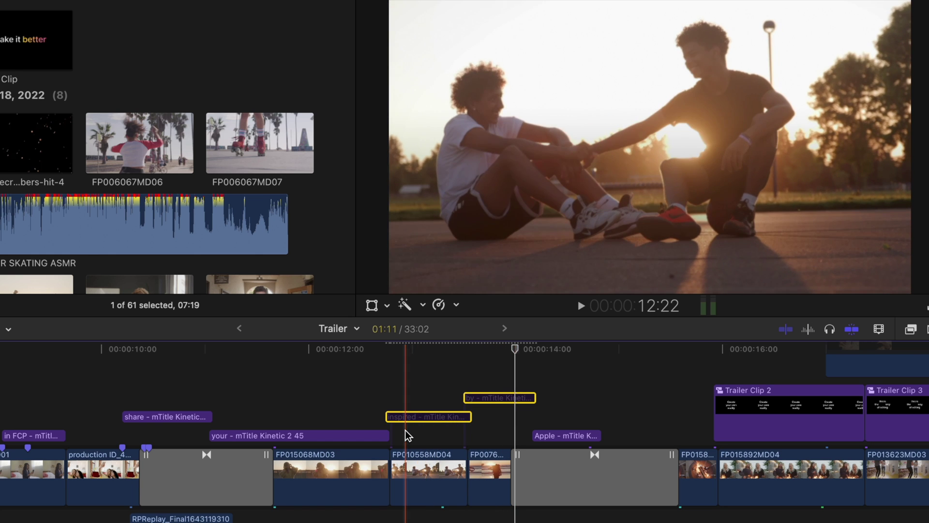
key(space)
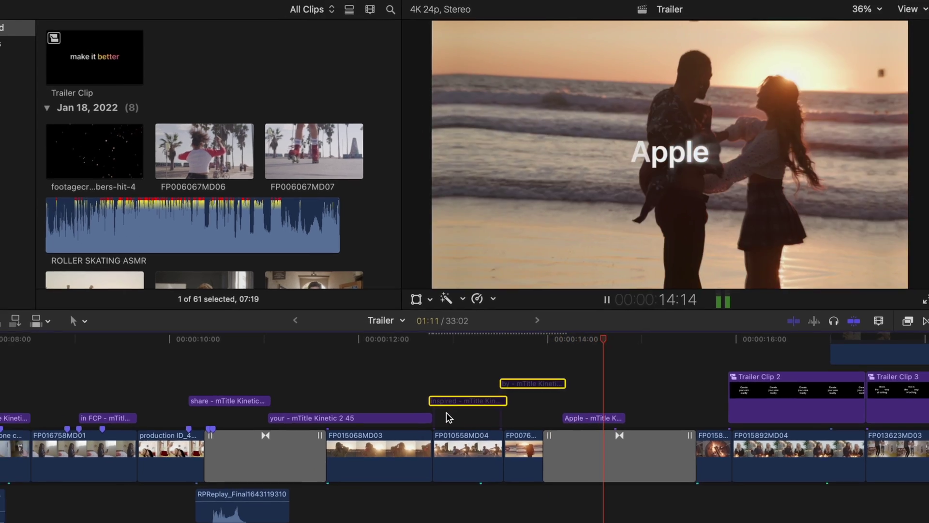
key(space)
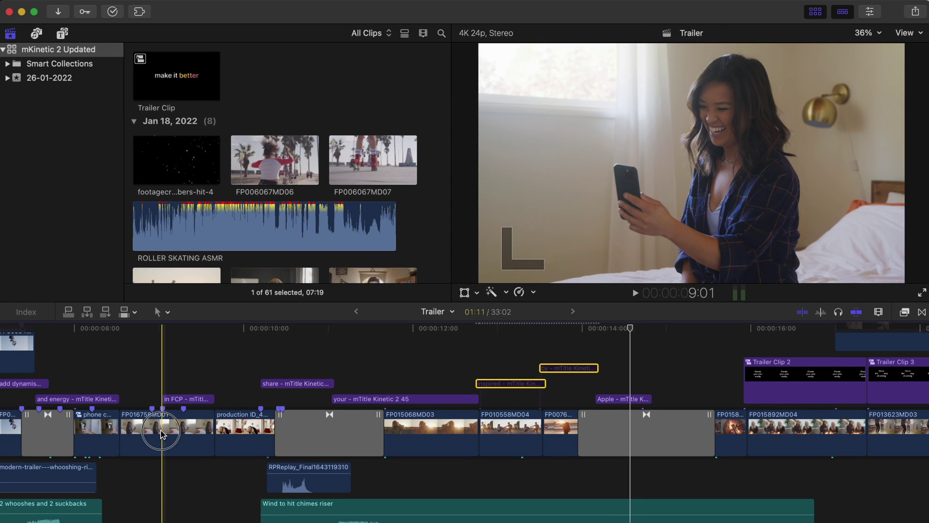
drag(161, 432, 509, 381)
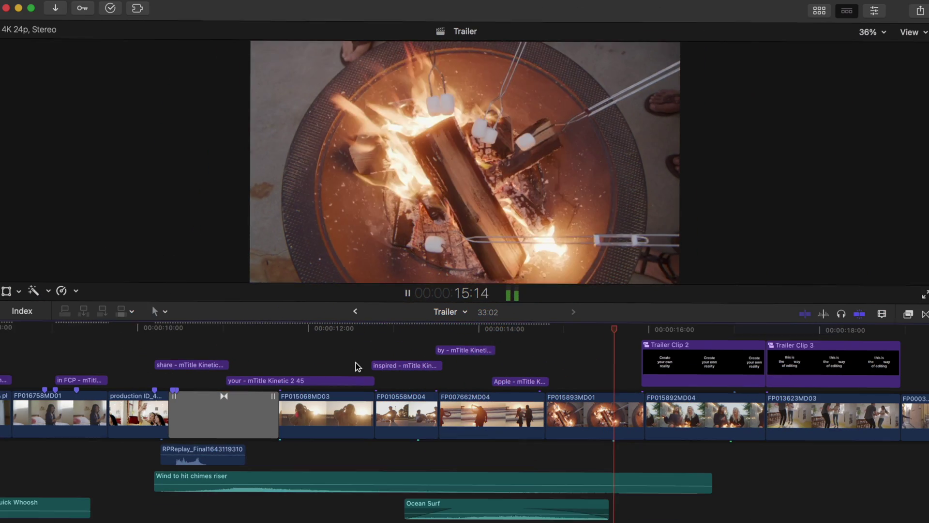
click(508, 369)
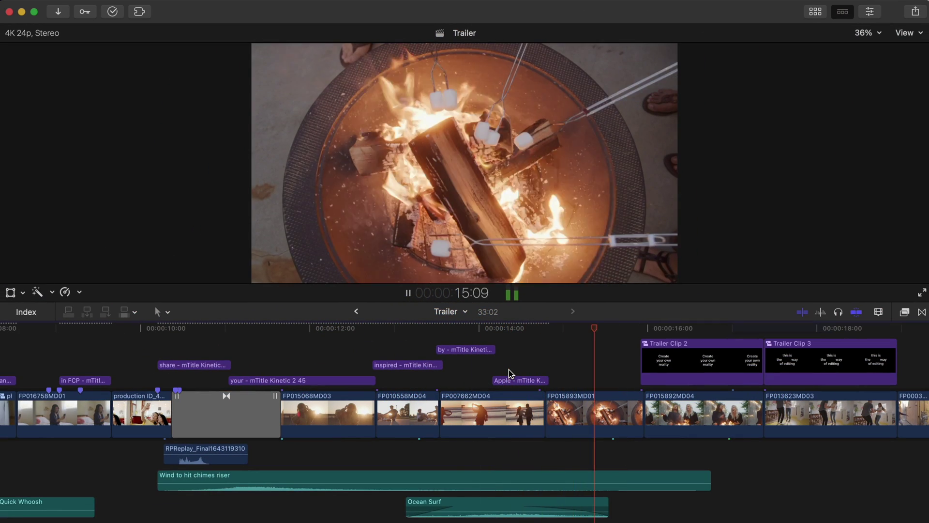
click(598, 414)
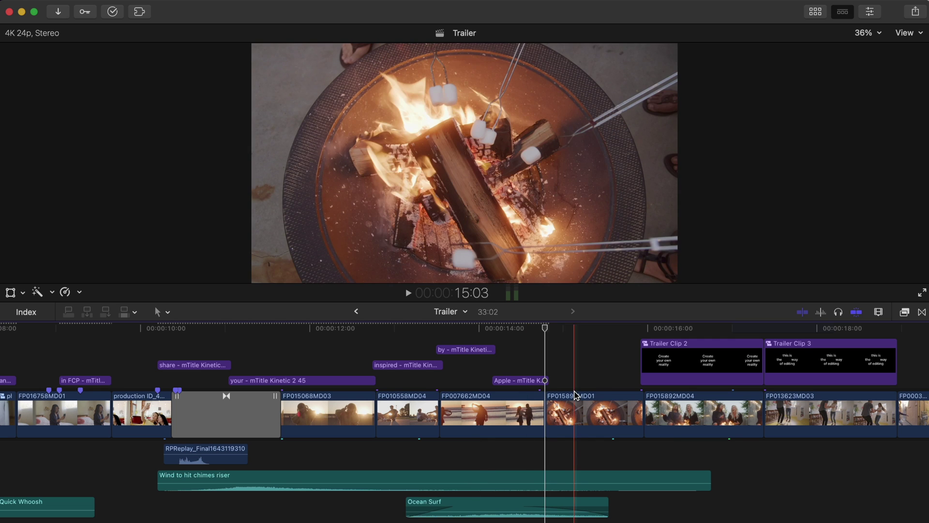
click(702, 414)
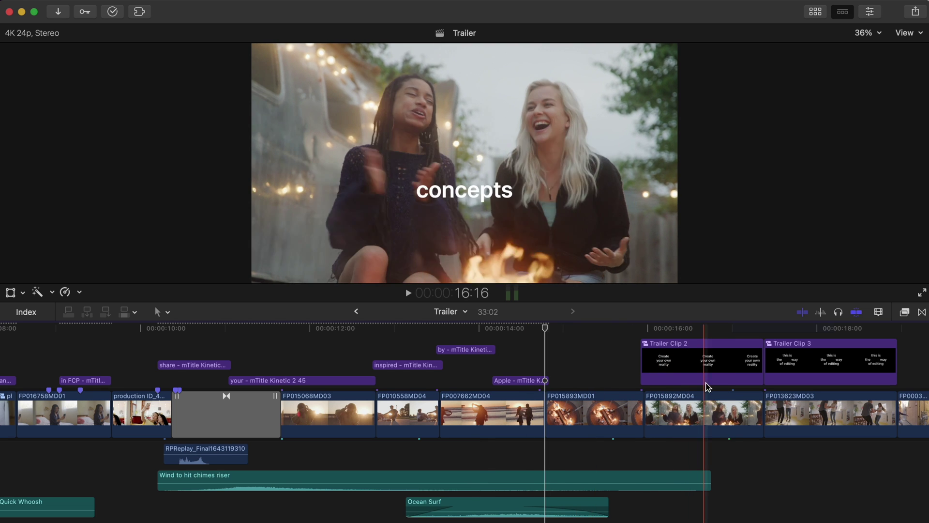
click(448, 378)
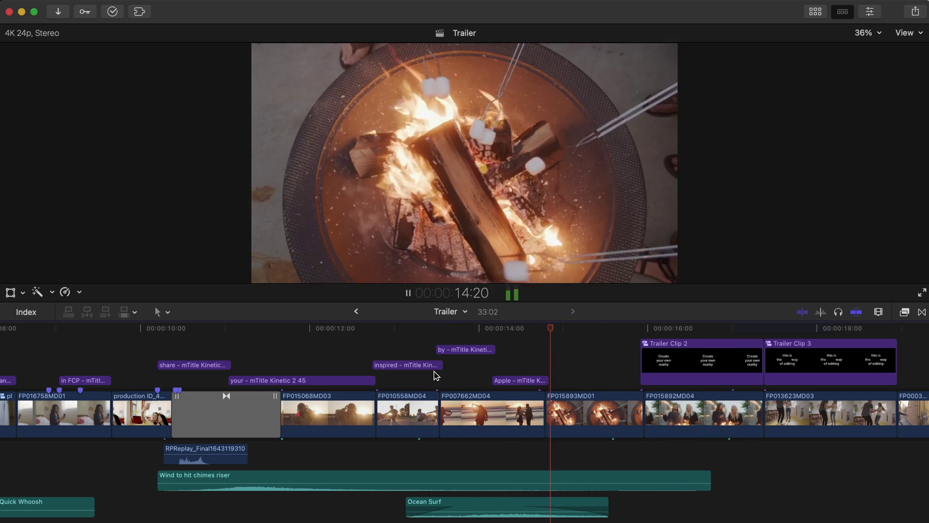
click(437, 377)
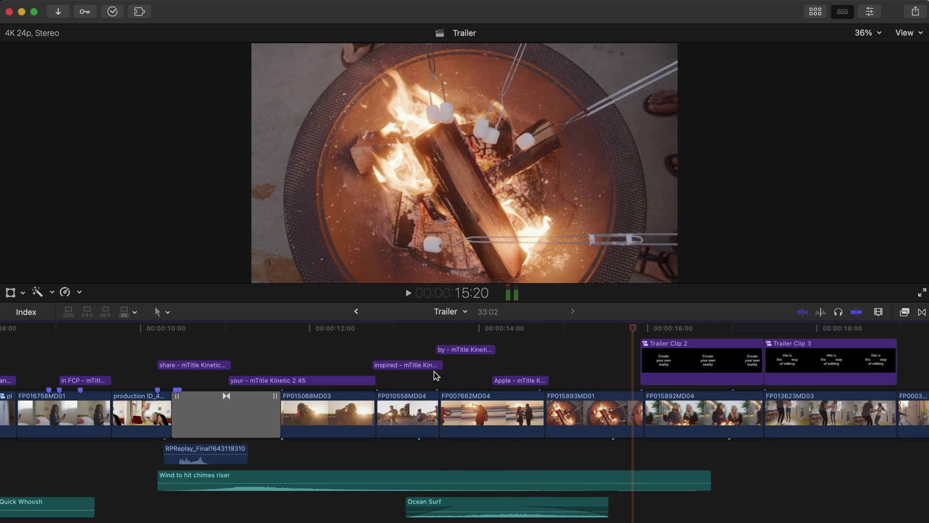
click(921, 313)
Enlarge the timeline and add mTransition Zoom vol. 3 Custom Zoom Out between FP007662MD04 and FP015893MD01.
drag(850, 307, 848, 240)
scroll(839, 360, down, 3)
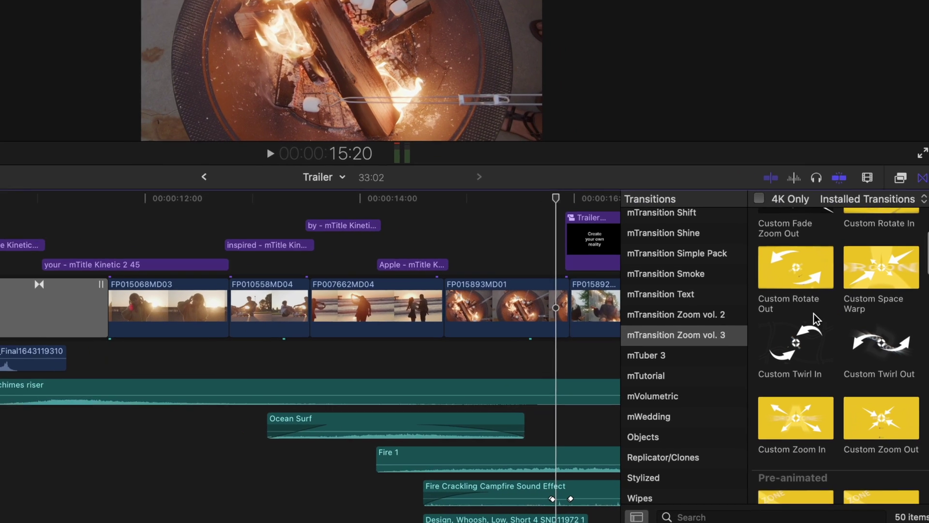
scroll(811, 308, down, 1)
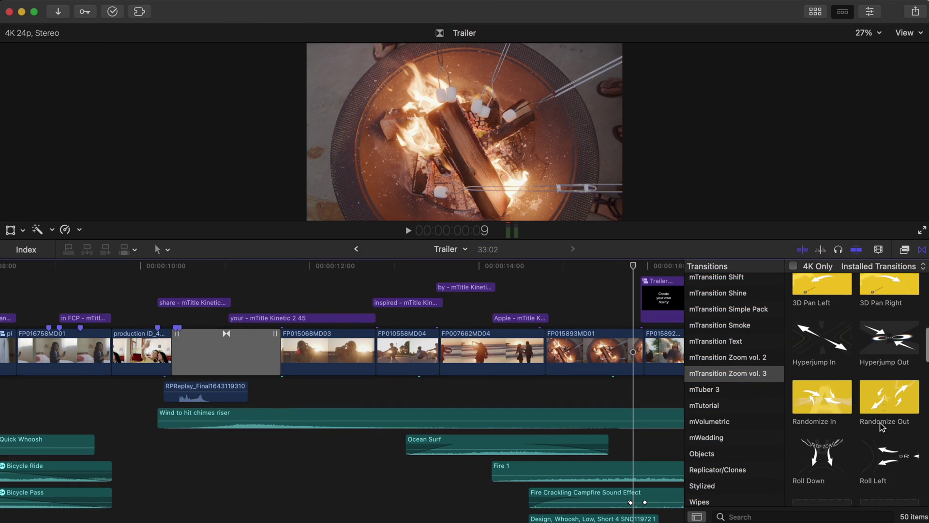
scroll(879, 429, down, 5)
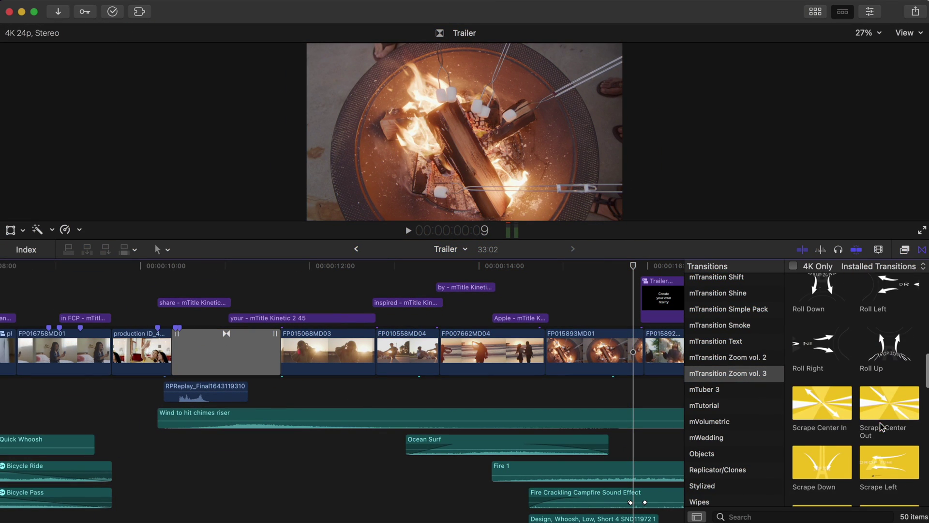
scroll(880, 428, down, 10)
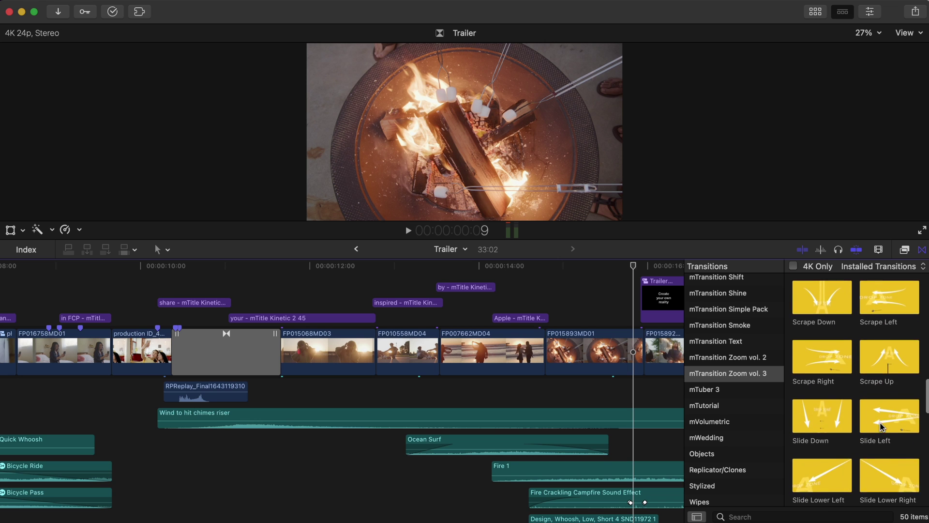
scroll(881, 368, up, 3)
scroll(885, 348, down, 5)
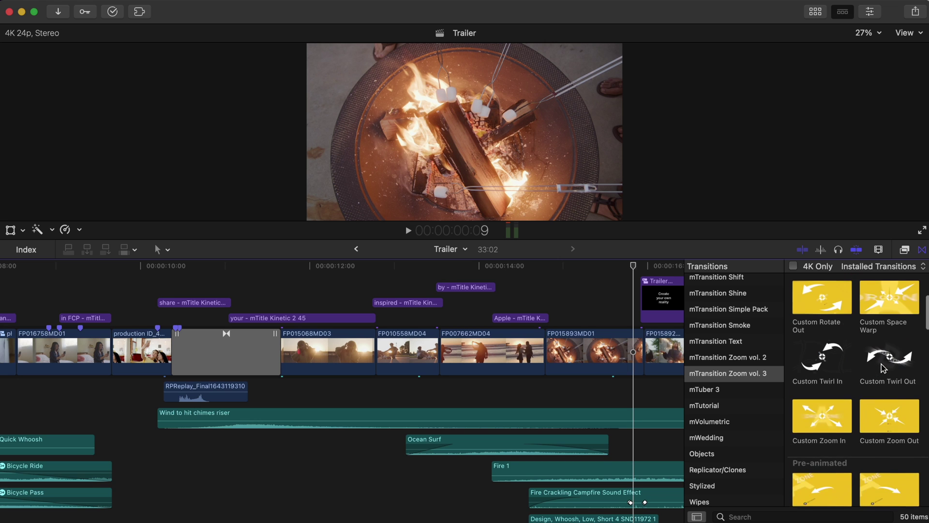
drag(887, 326, 491, 349)
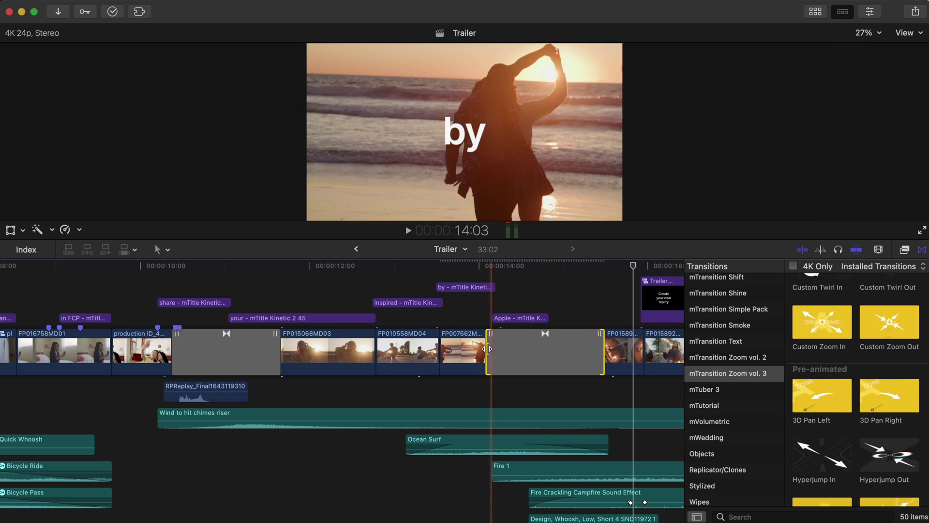
Select the Custom Zoom Out transition and show its settings in the Inspector.
click(922, 250)
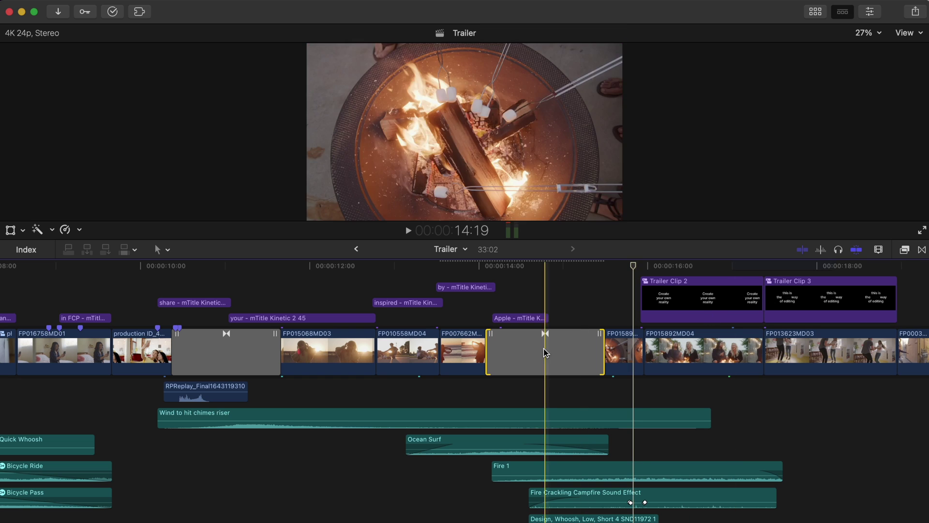
click(544, 352)
click(544, 352)
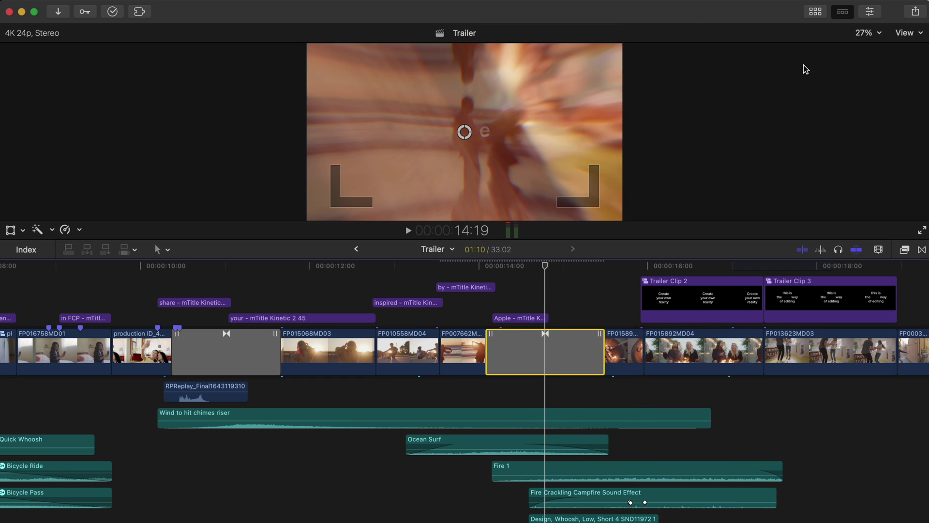
click(869, 11)
drag(800, 240, 800, 320)
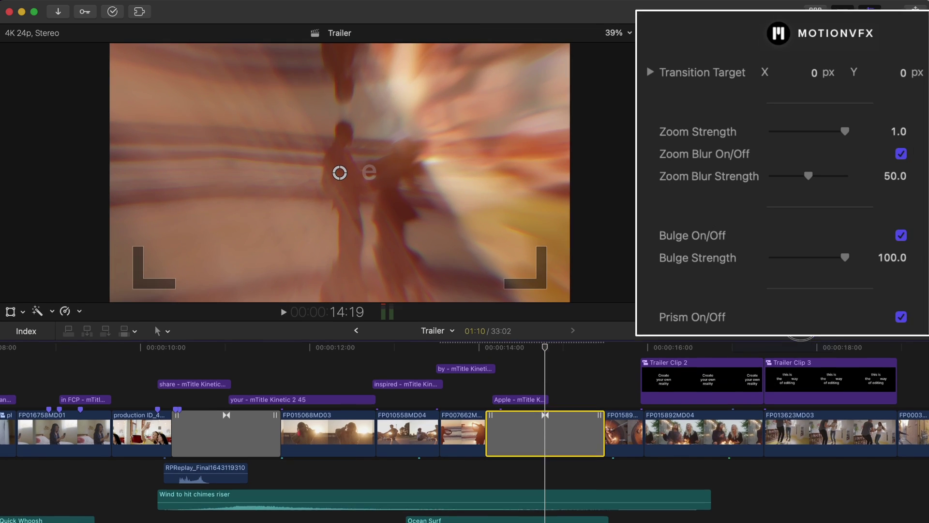
Set Zoom Blur Strength to 100, uncheck Bulge and Prism, and preview.
drag(817, 174, 862, 175)
click(901, 235)
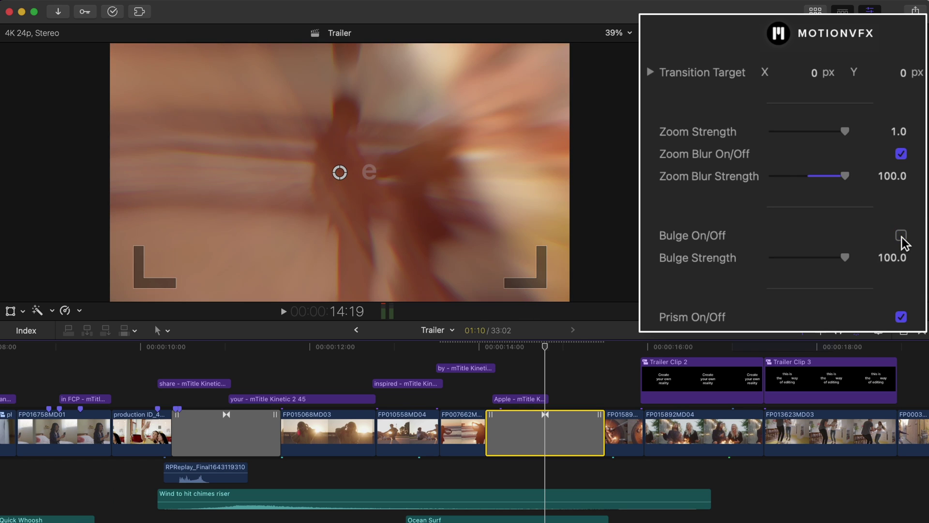
scroll(902, 242, down, 3)
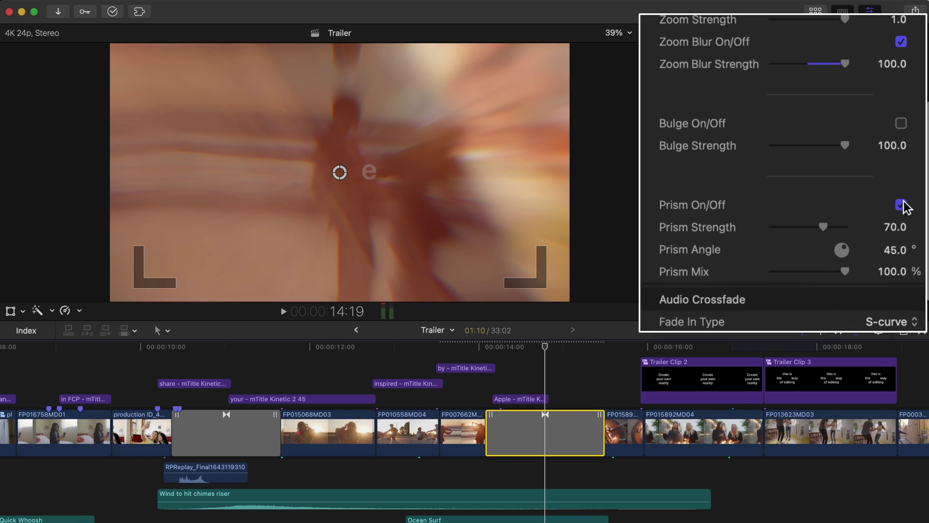
click(901, 204)
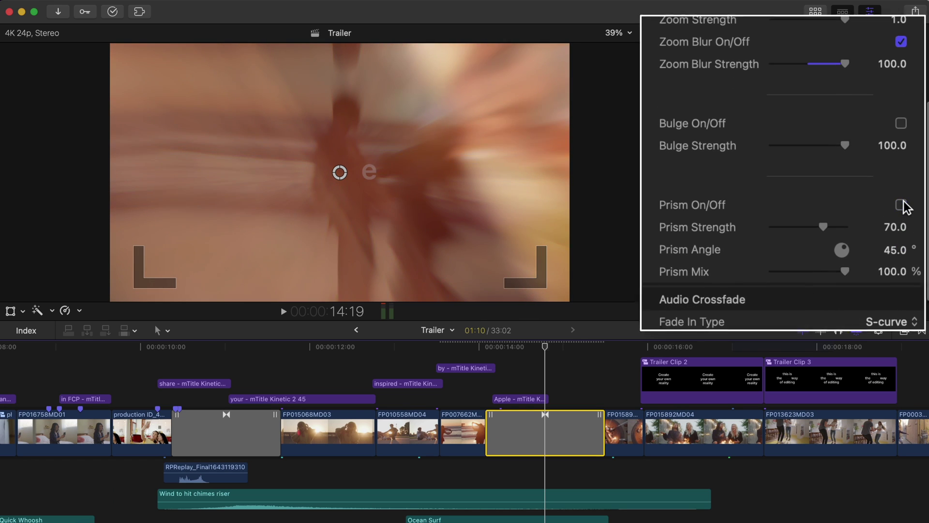
key(space)
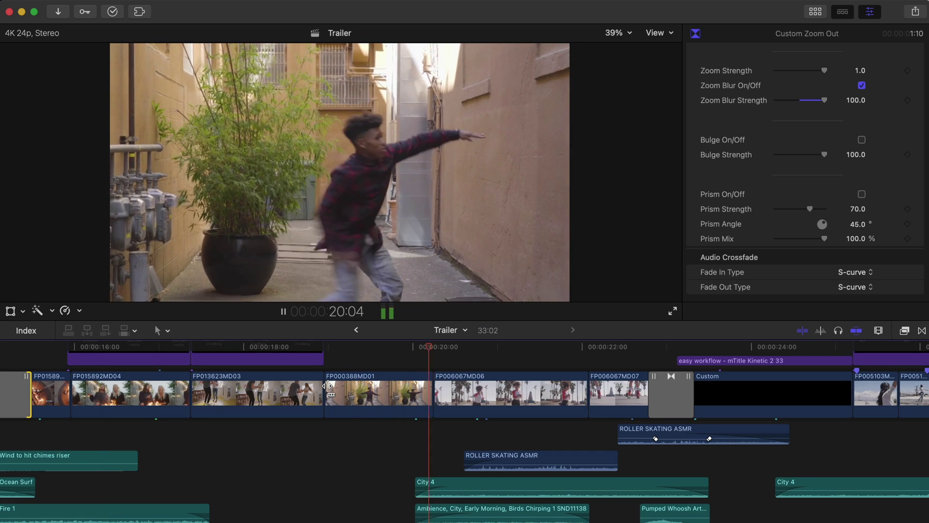
key(space)
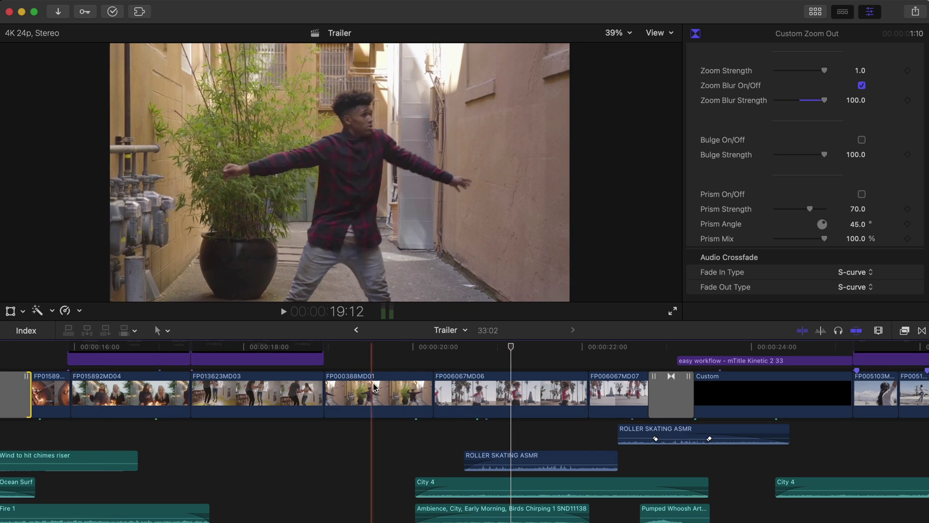
click(401, 382)
key(space)
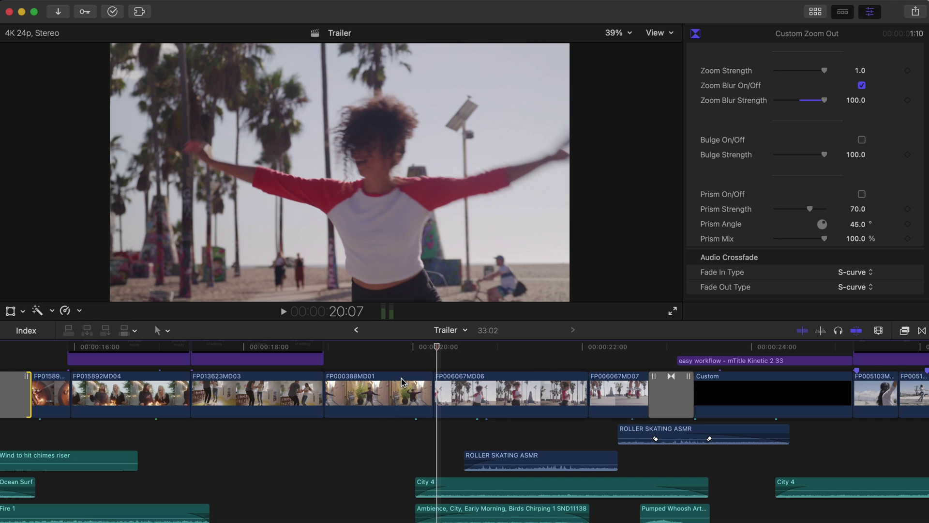
key(j)
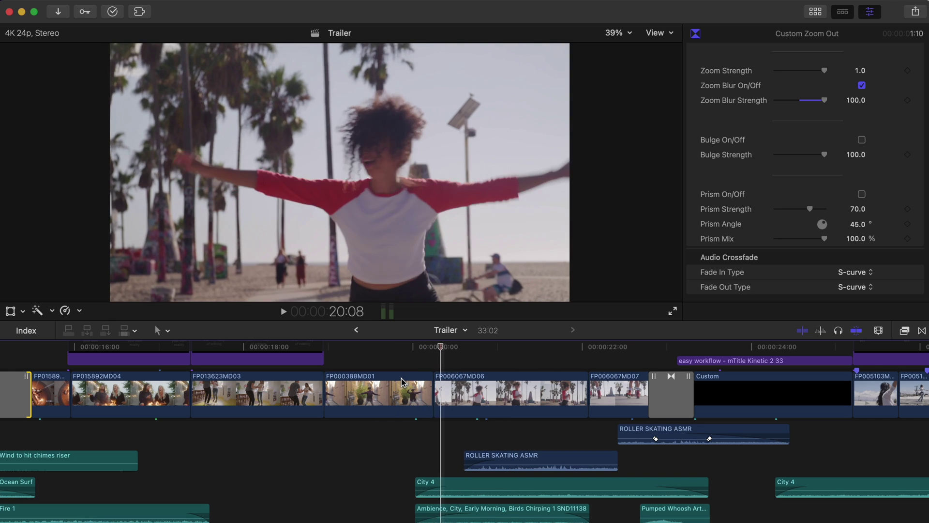
key(Left)
key(Left)
key(Left)
key(Left)
key(Left)
key(Left)
key(Left)
key(Left)
key(Right)
key(Right)
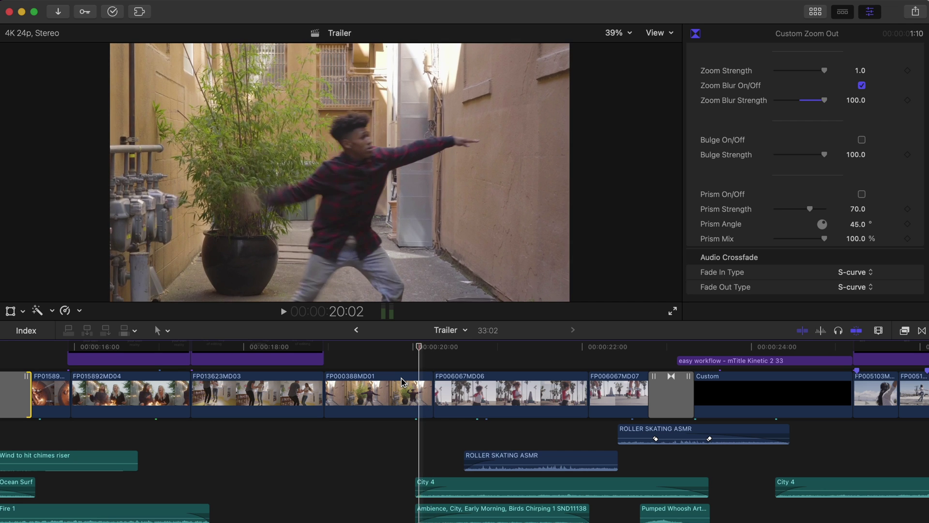
click(397, 348)
Add a 7-frame mTransition Zoom vol. 3 Slide Right between FP000388MD01 and FP006067MD06.
click(922, 331)
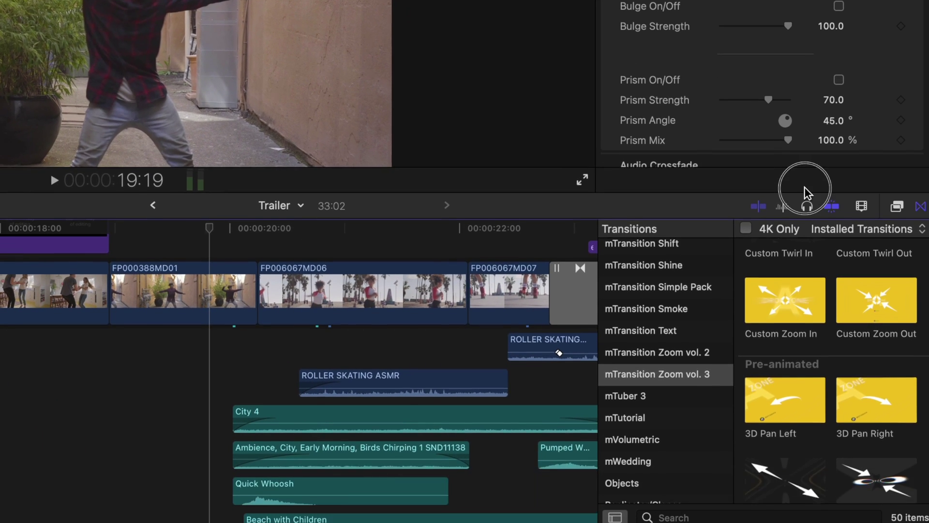
drag(804, 187, 809, 170)
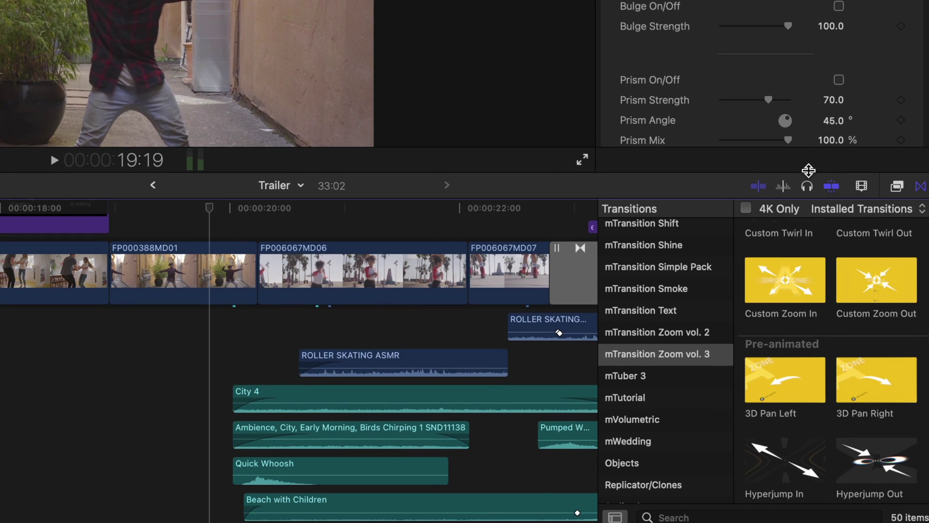
scroll(834, 403, down, 12)
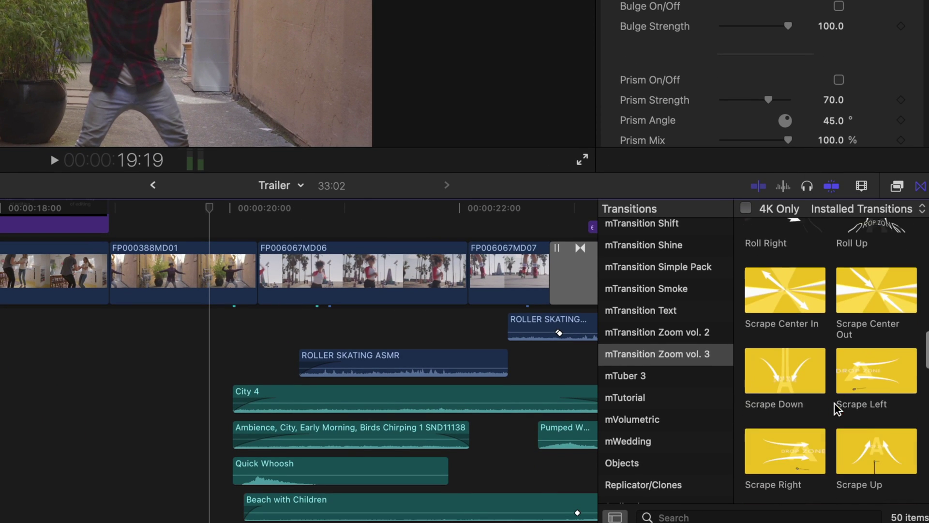
scroll(834, 403, down, 6)
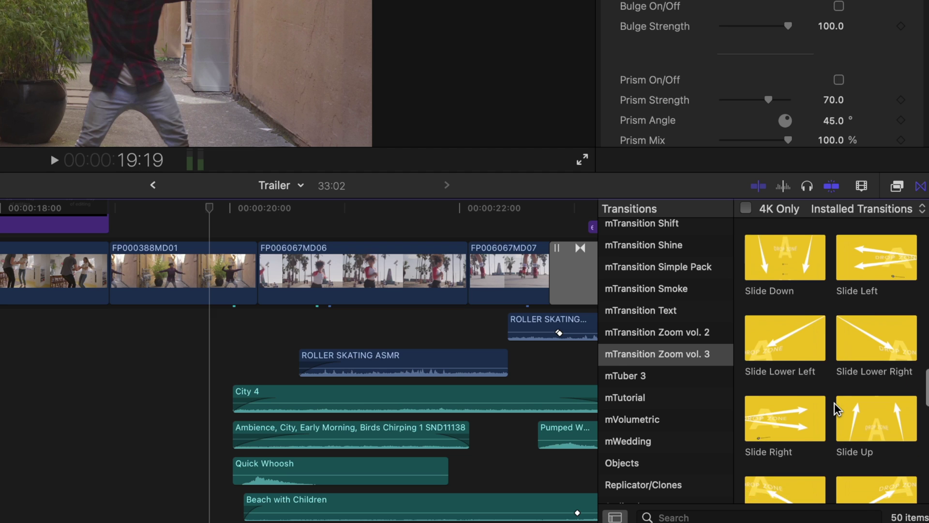
drag(785, 310, 257, 271)
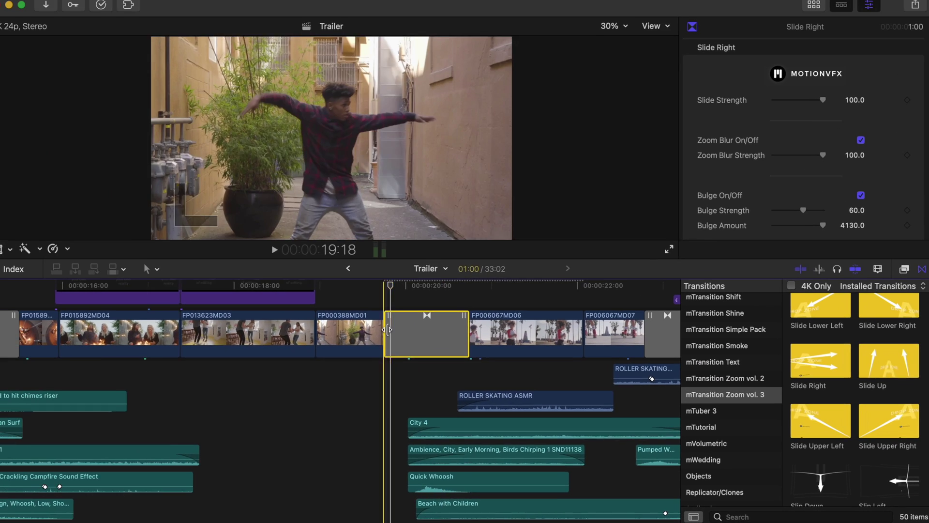
drag(388, 329, 414, 329)
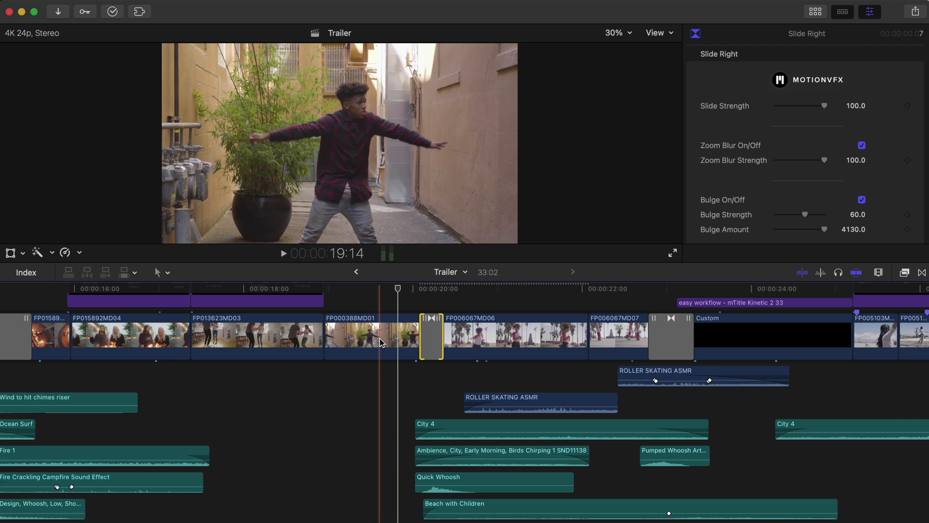
key(space)
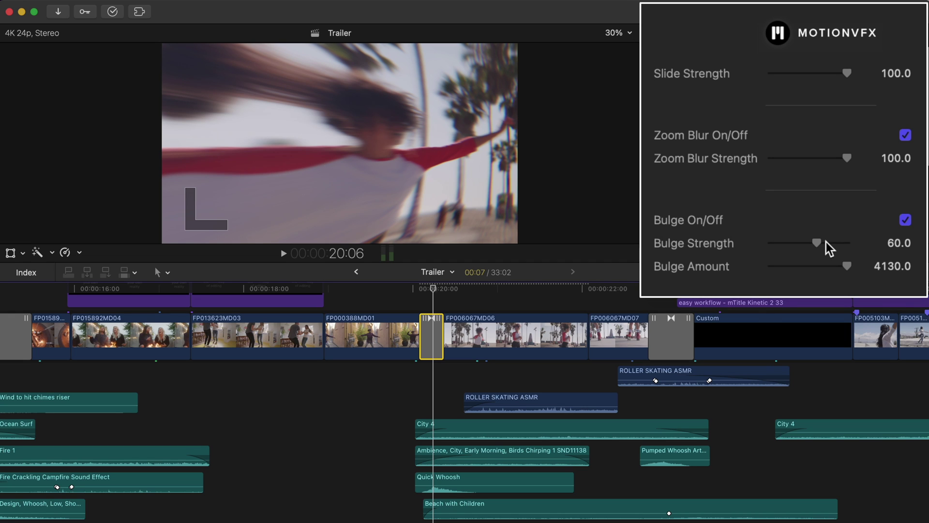
Raise the Slide Right transition's Bulge Strength to 74.2.
drag(817, 242, 826, 242)
click(497, 288)
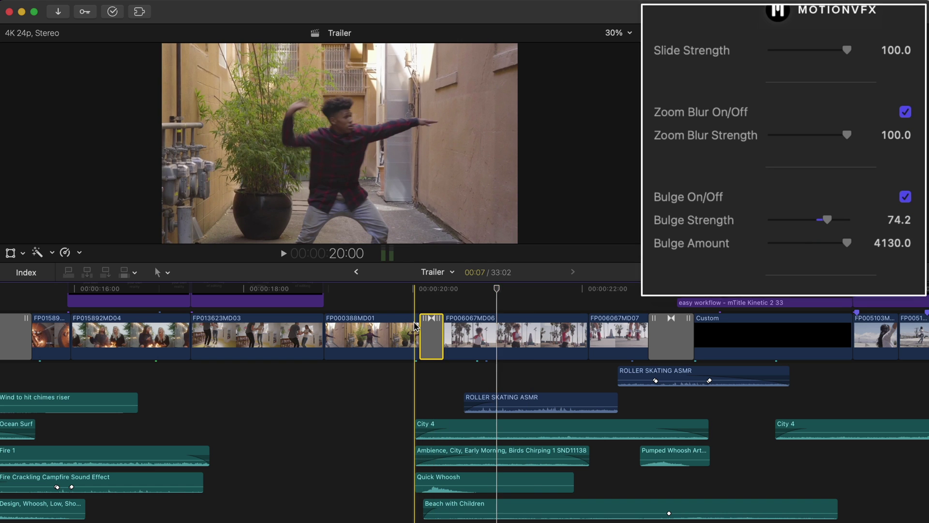
scroll(415, 325, up, 3)
scroll(426, 353, up, 2)
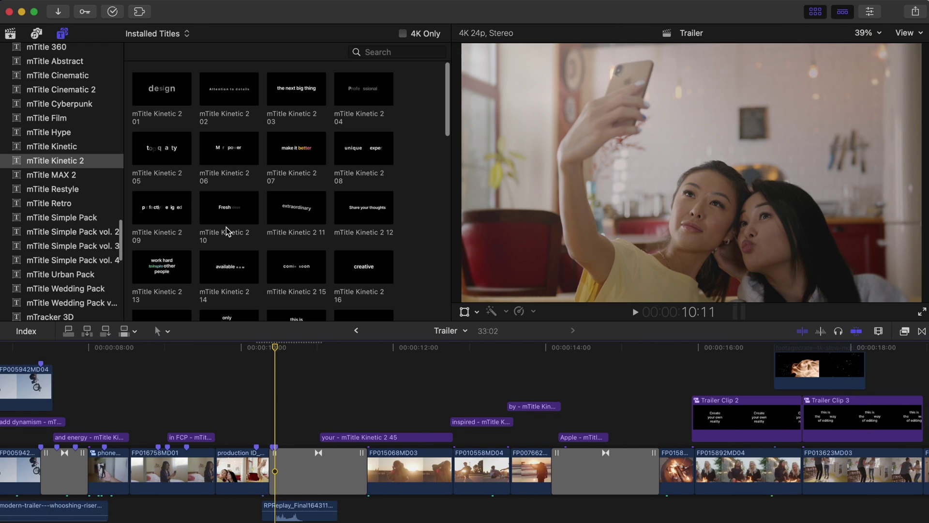
Browse the mTitle Kinetic 2 title thumbnails.
scroll(242, 158, down, 4)
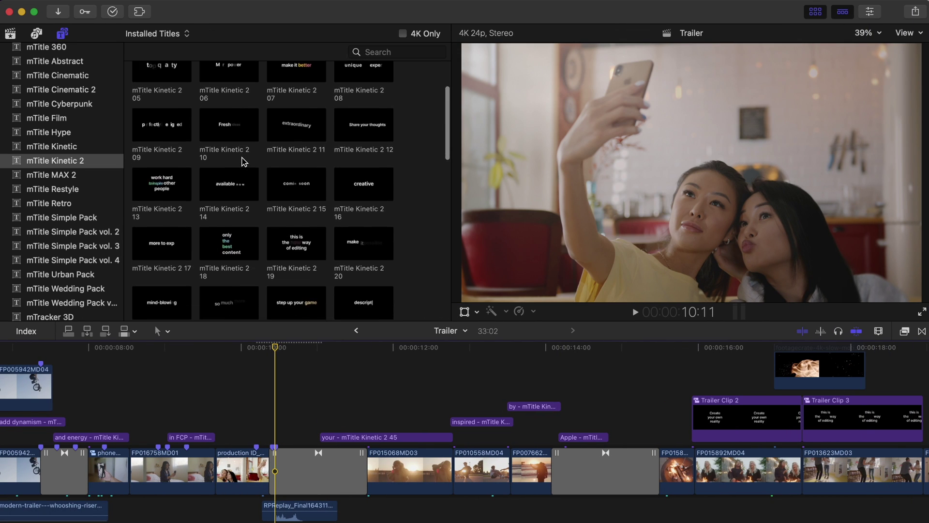
scroll(244, 161, down, 2)
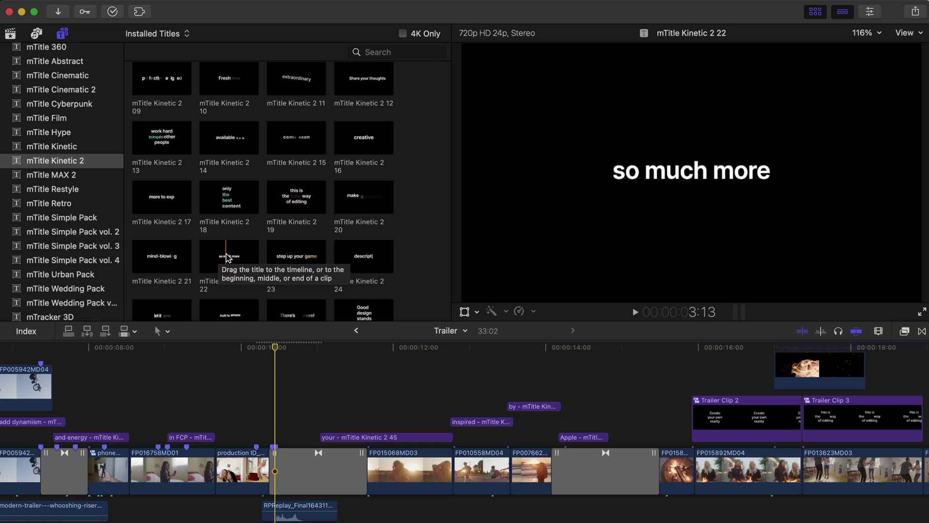
scroll(227, 256, down, 10)
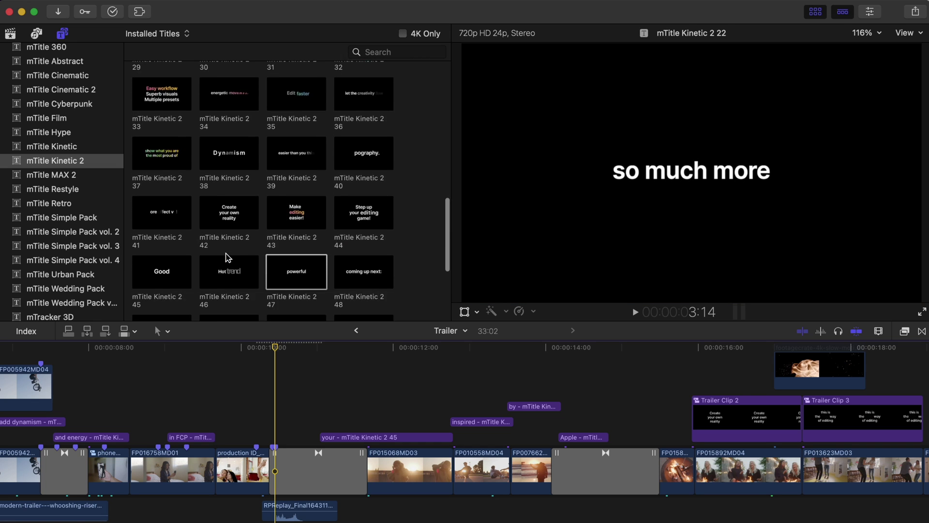
scroll(227, 257, down, 3)
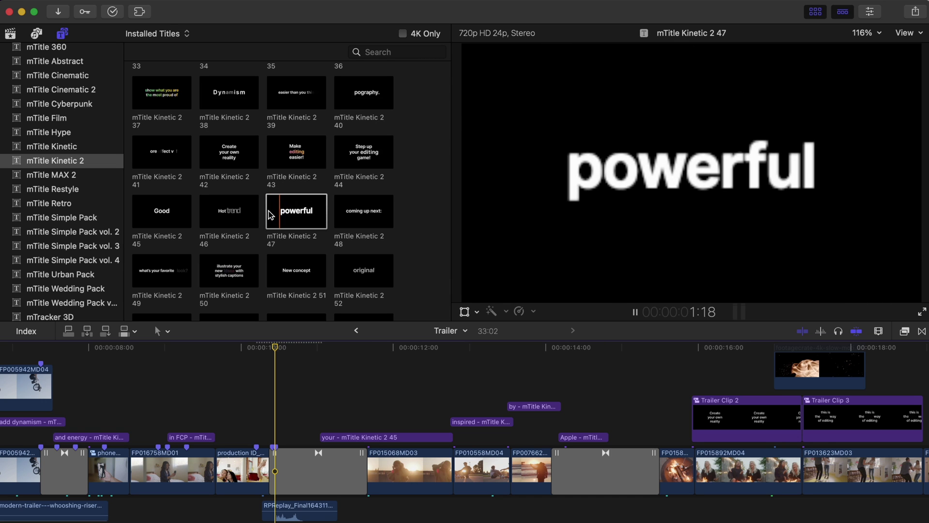
Preview the section from 10:10 and place the Kinetic 2 47 'powerful' title into the trailer.
key(space)
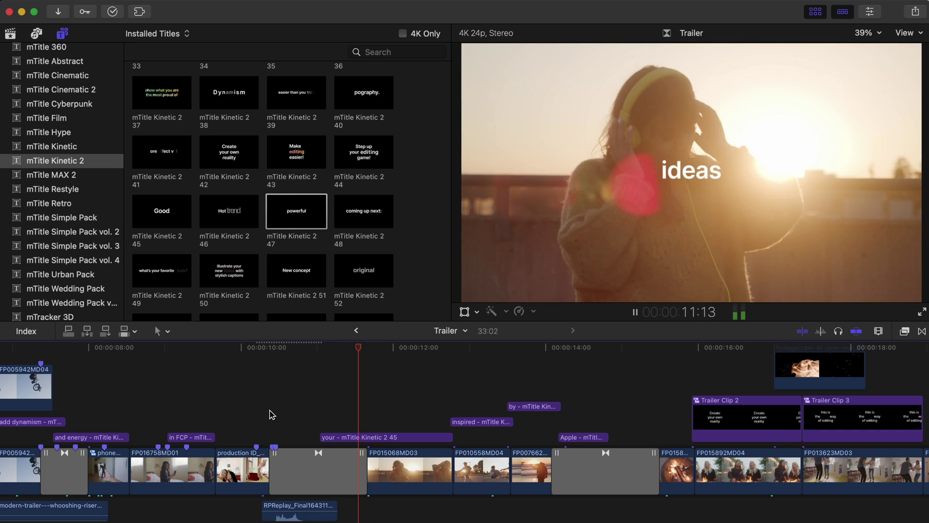
key(space)
key(space)
key(space)
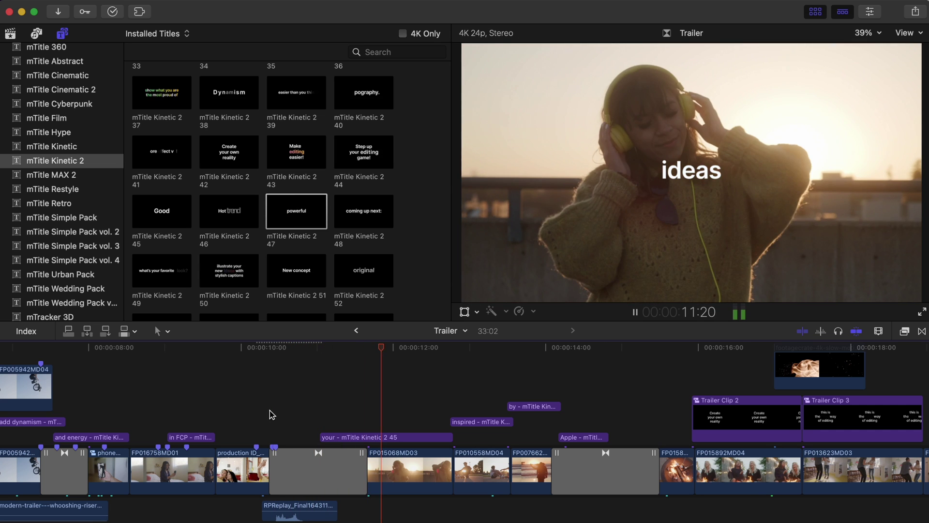
key(space)
key(space)
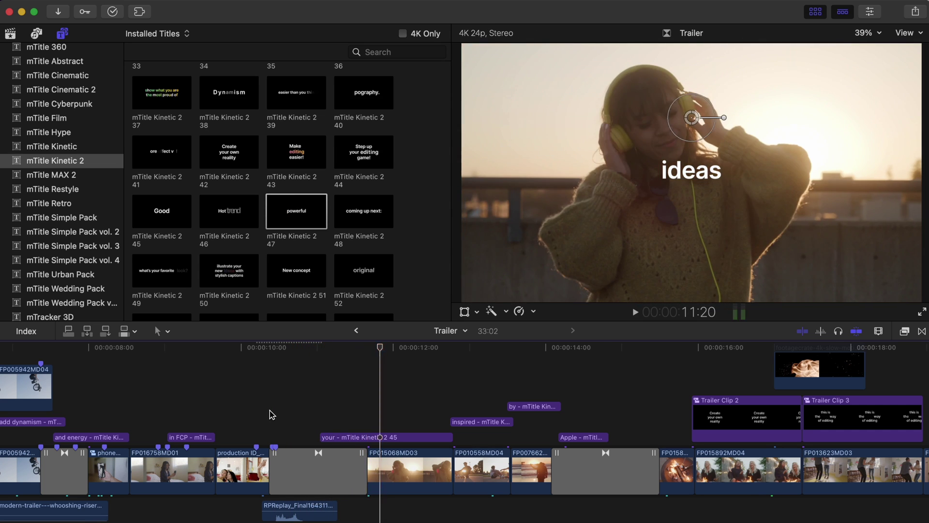
key(space)
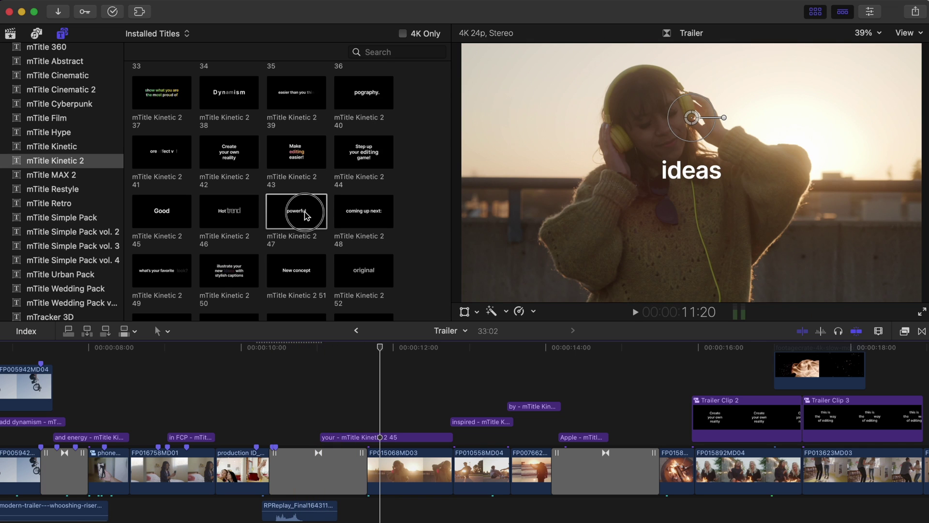
drag(300, 209, 258, 387)
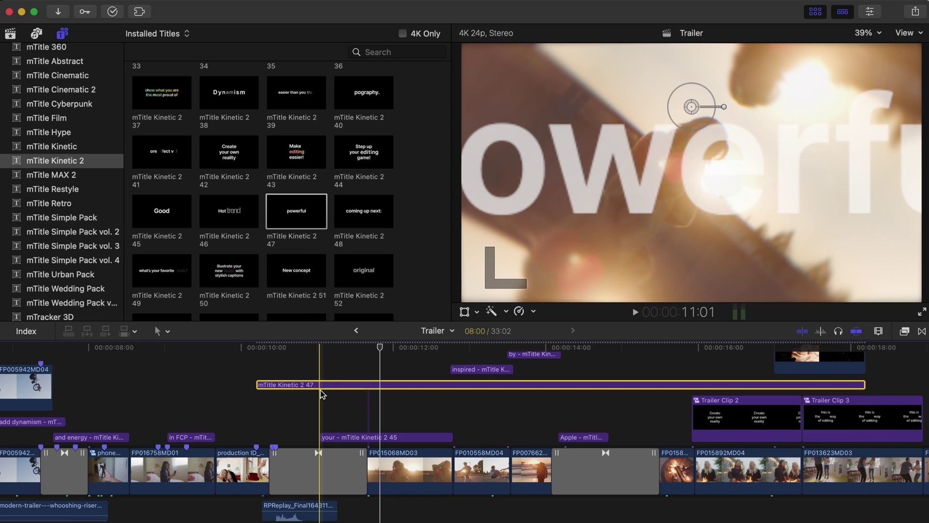
Trim the 'powerful' title to end at the playhead and show its Published Parameters.
key(alt+bracketright)
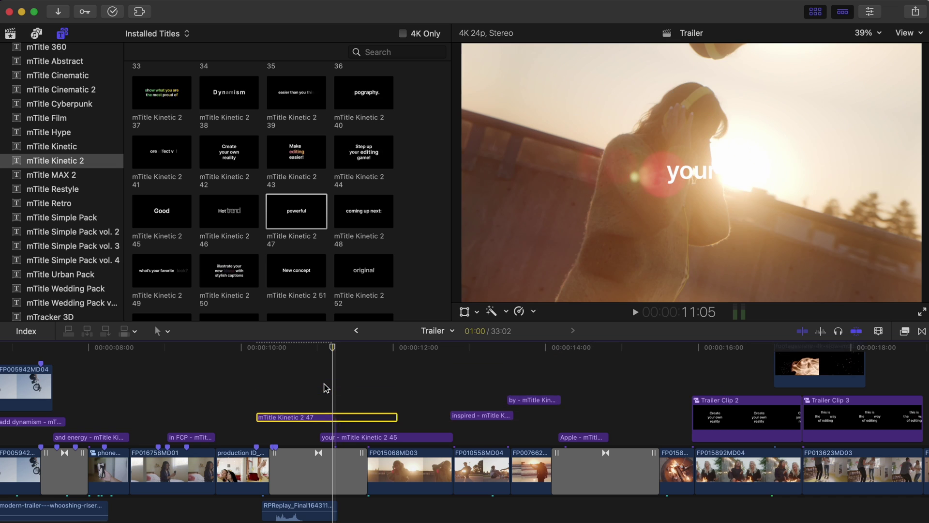
click(279, 346)
key(ctrl+super+1)
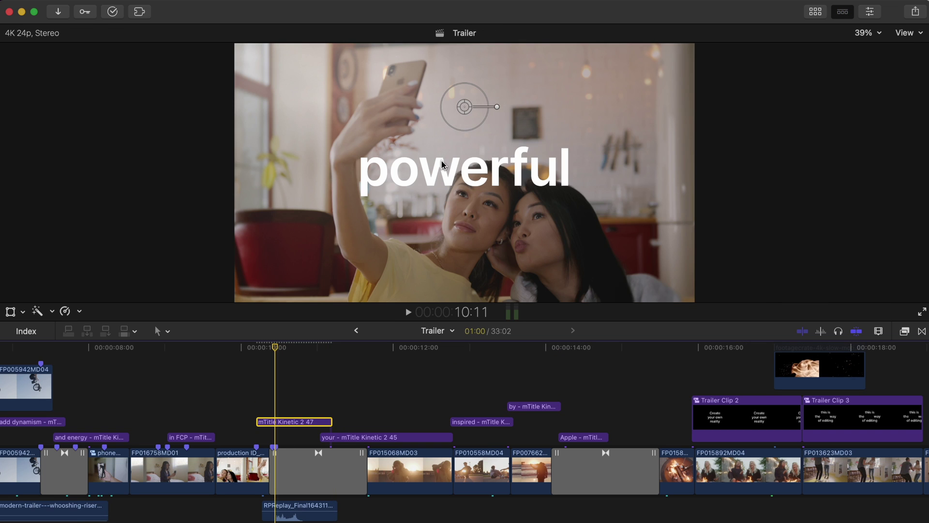
click(873, 15)
click(725, 35)
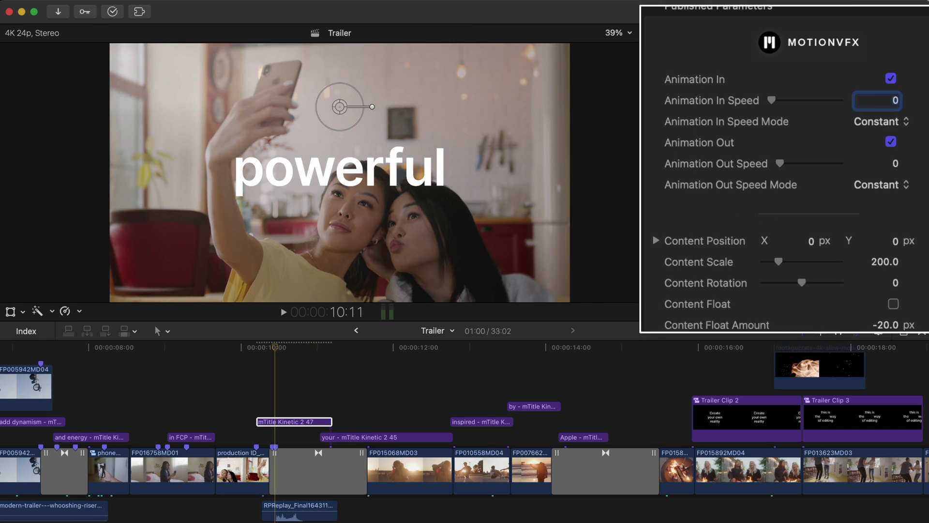
Replace the title's text with 'share'.
scroll(831, 165, down, 5)
scroll(832, 164, up, 2)
scroll(831, 164, up, 6)
scroll(831, 165, down, 6)
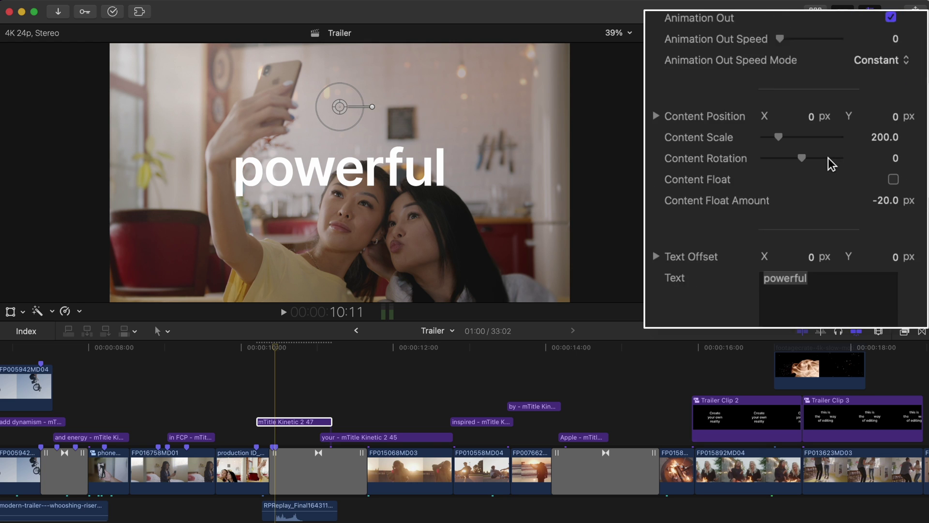
scroll(832, 165, down, 1)
text(share)
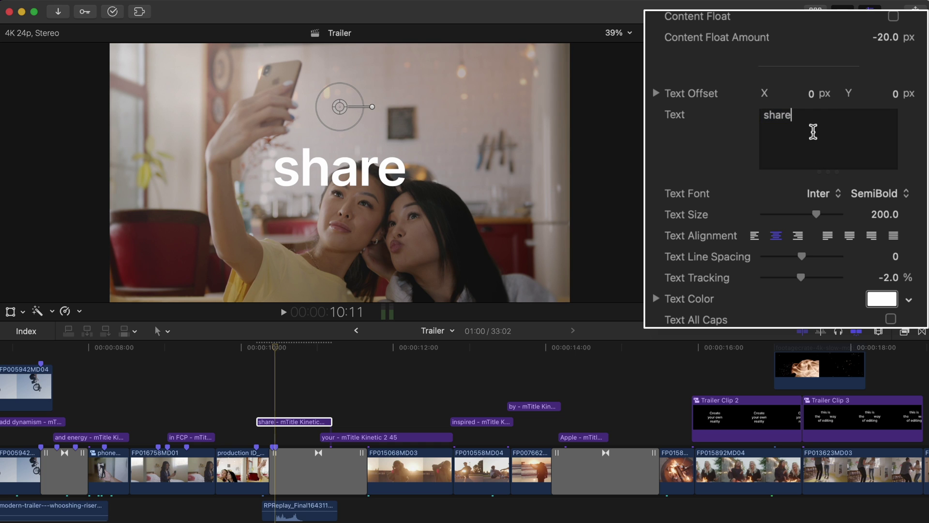
Set the Animation In Speed Mode to Ease In.
scroll(813, 131, up, 6)
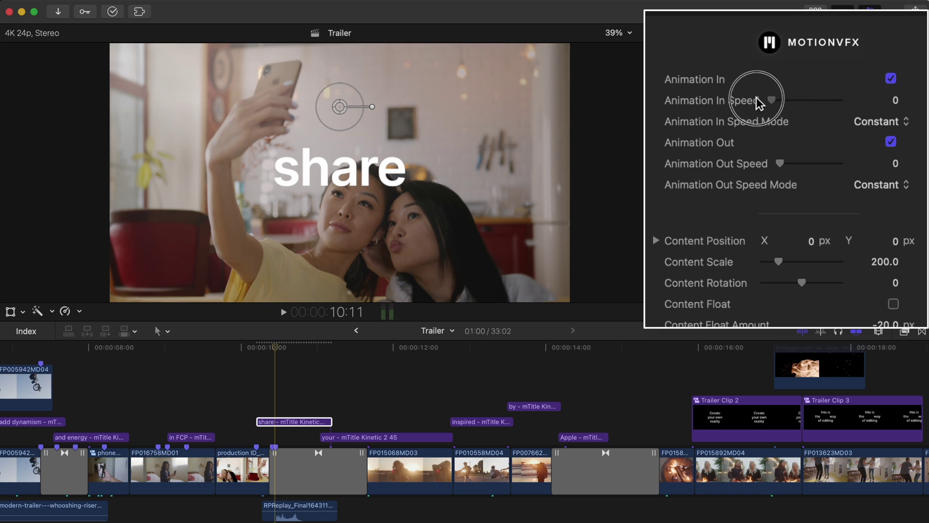
click(873, 122)
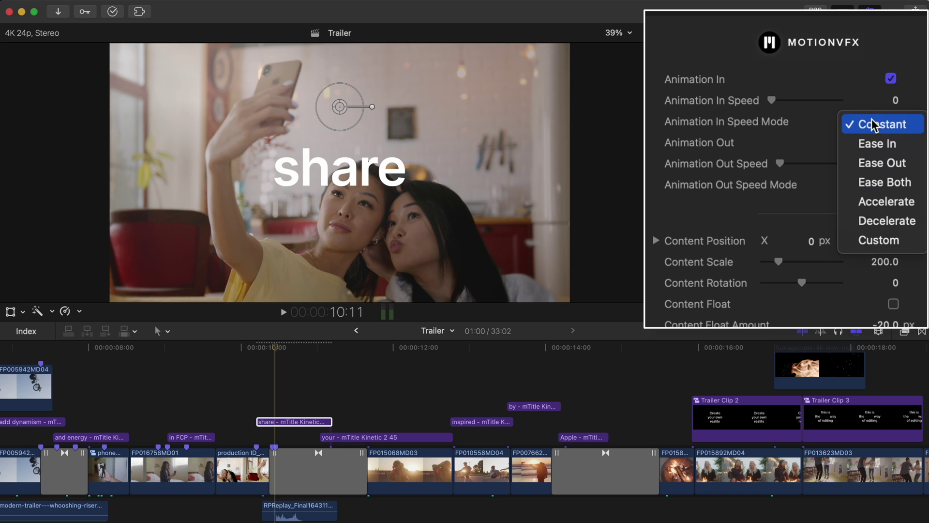
click(877, 143)
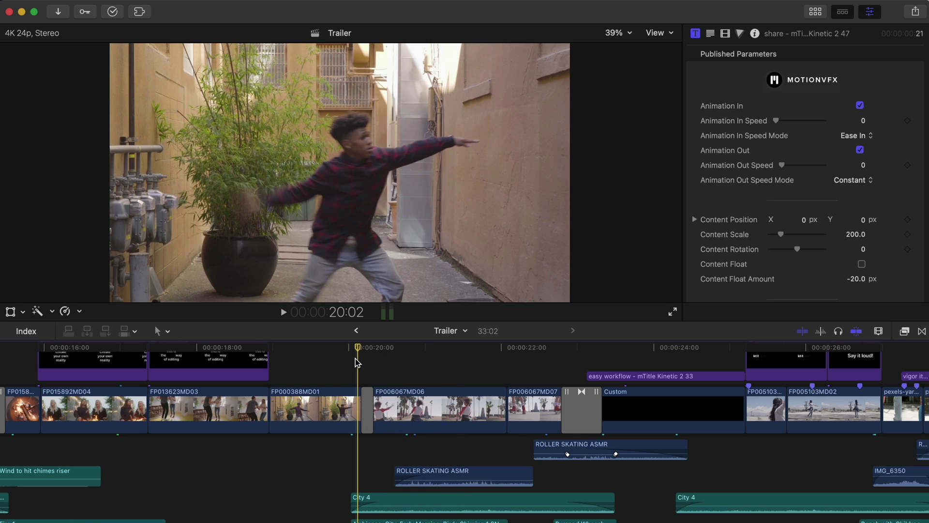
Place mTitle Kinetic 2 title 37 above the beach clip around 20–22 seconds.
key(alt+super+1)
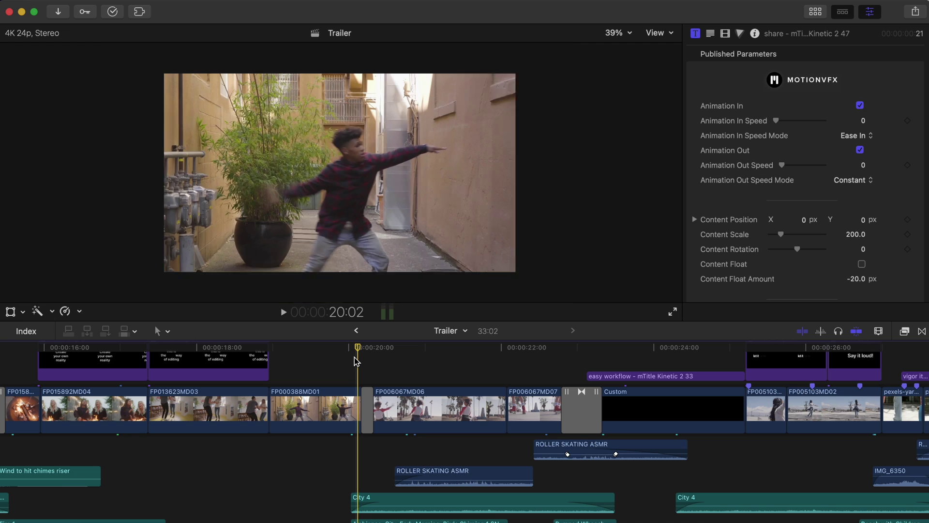
scroll(203, 190, down, 4)
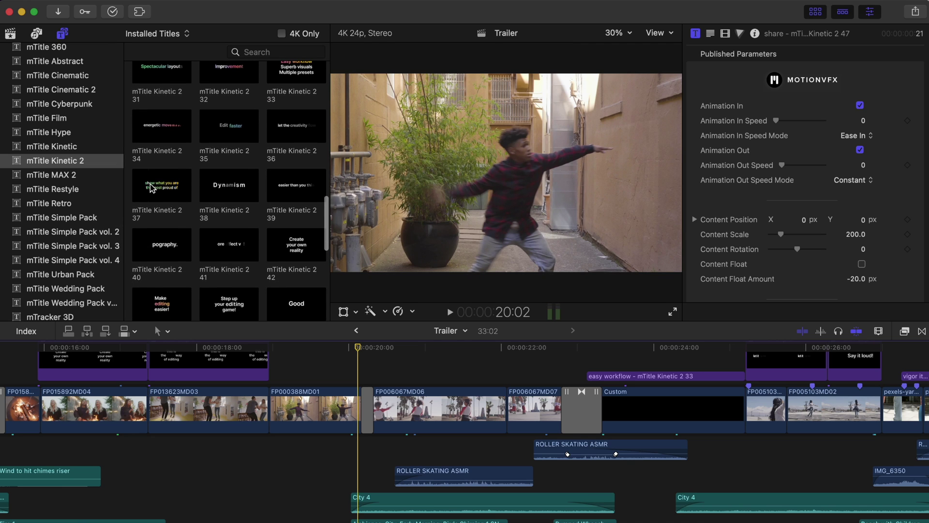
click(178, 200)
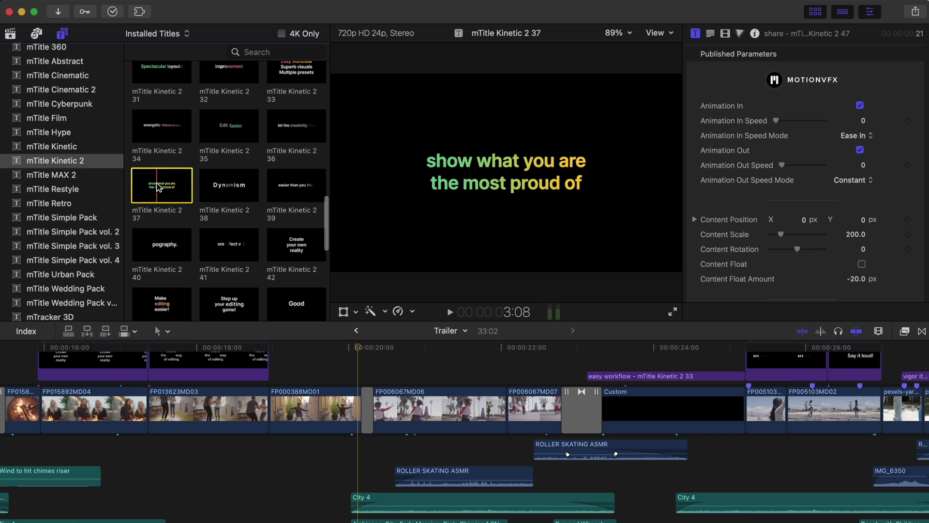
drag(178, 200, 390, 367)
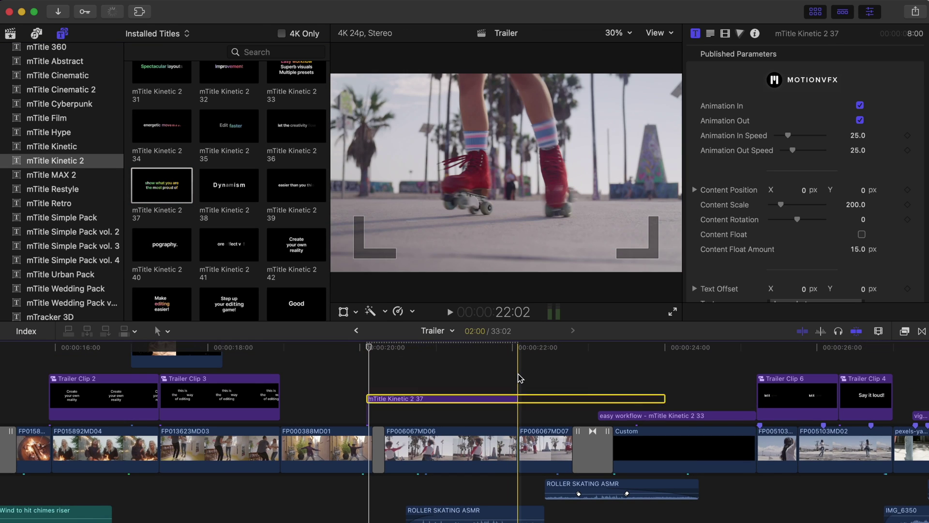
key(ctrl+super+1)
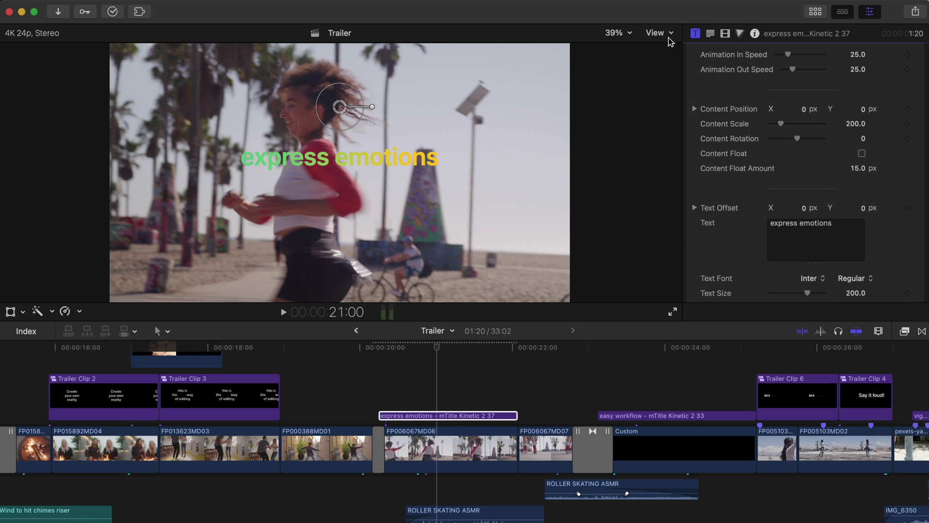
Turn on Show Horizon and nudge the title's Content Position Y to -0.05.
click(664, 35)
click(720, 321)
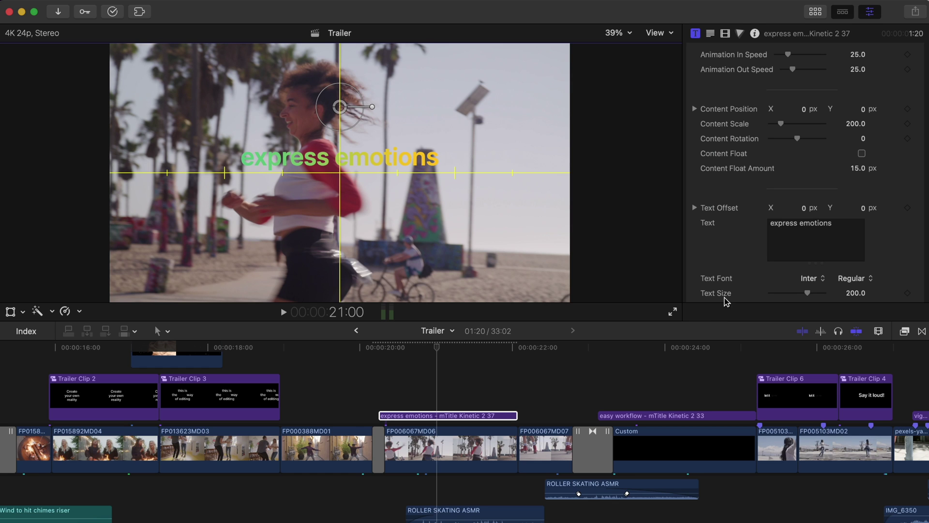
scroll(823, 217, up, 4)
drag(865, 189, 878, 192)
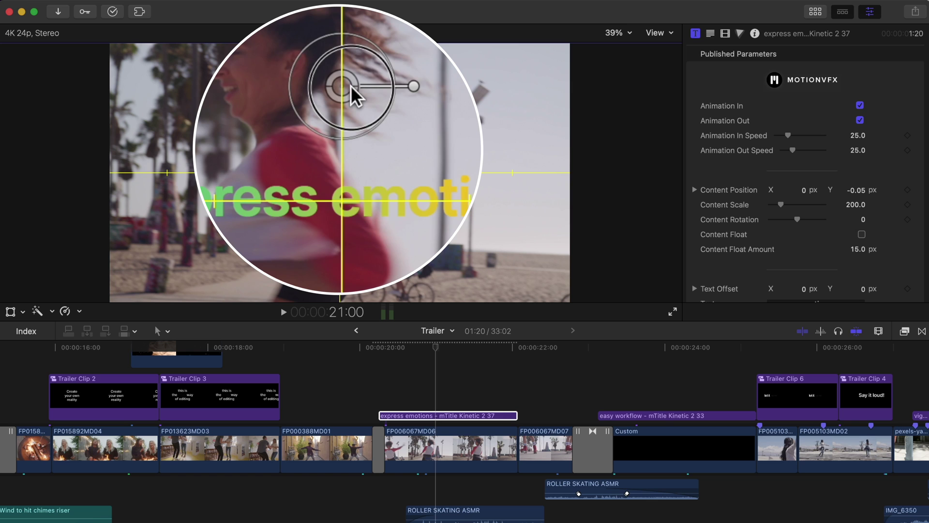
drag(350, 73, 352, 80)
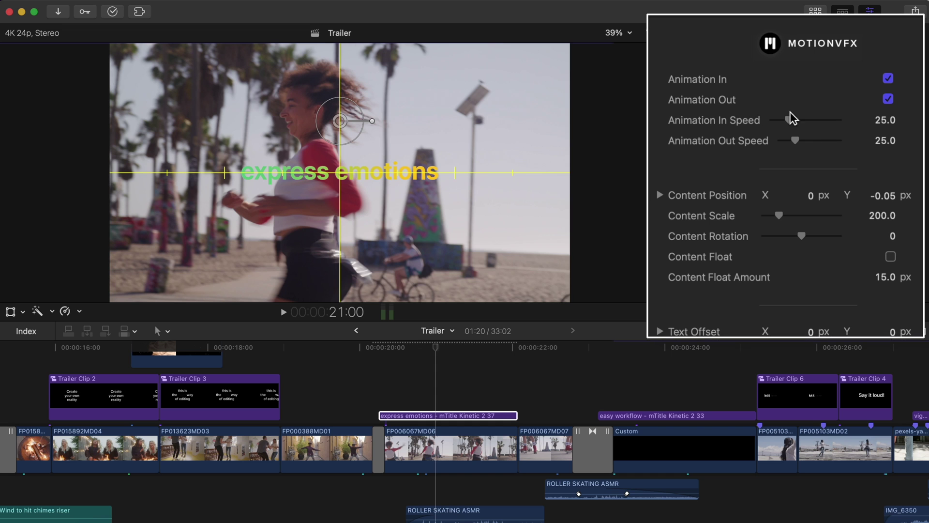
Raise Animation In Speed to about 42.74 and preview the title.
drag(791, 120, 797, 139)
click(380, 374)
key(space)
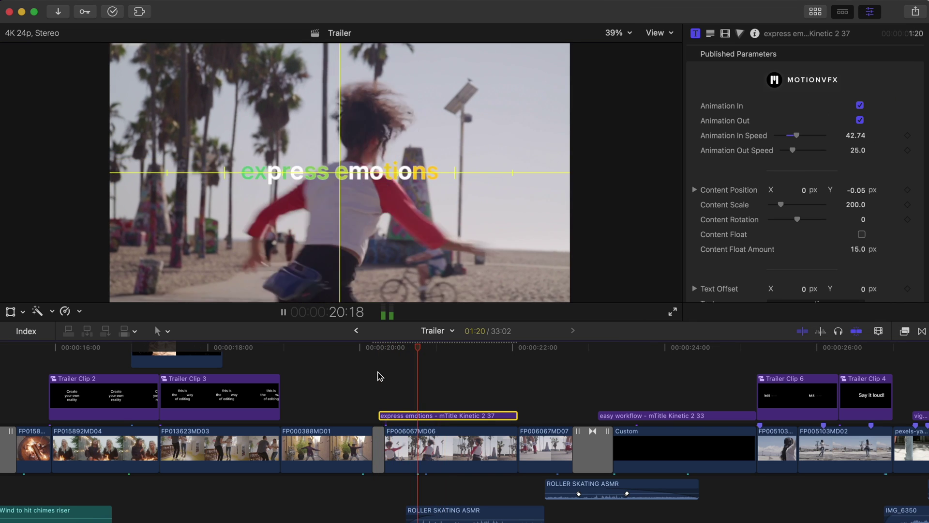
key(space)
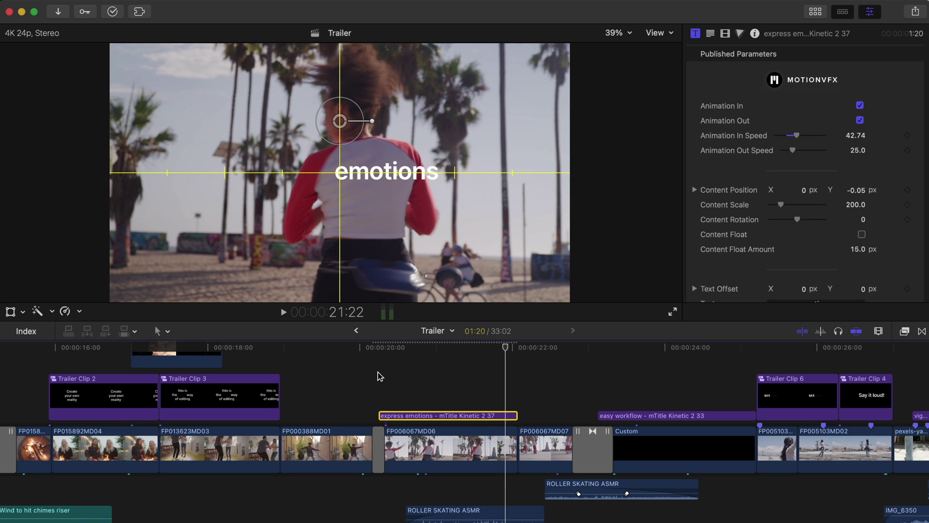
Uncheck Animation Out, turn Show Horizon off, and select the 'express emotions' title clip.
click(860, 121)
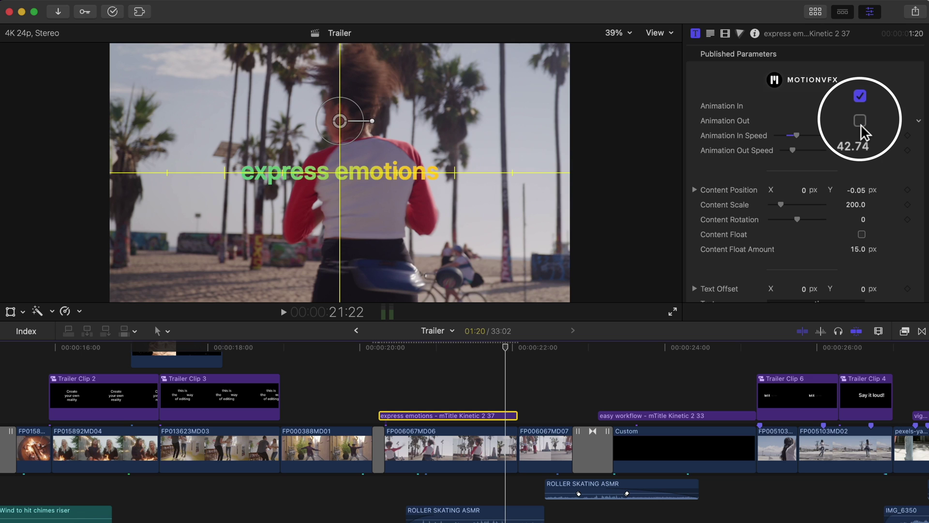
click(658, 32)
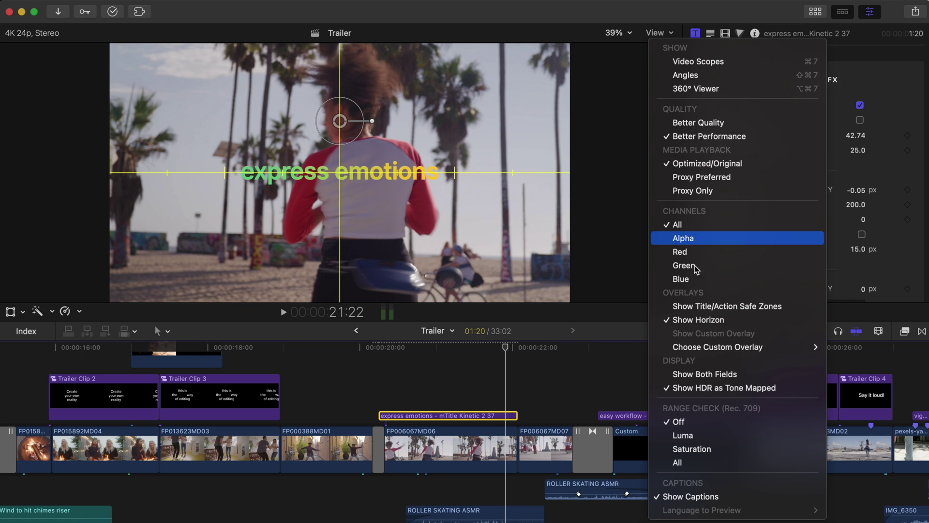
click(702, 321)
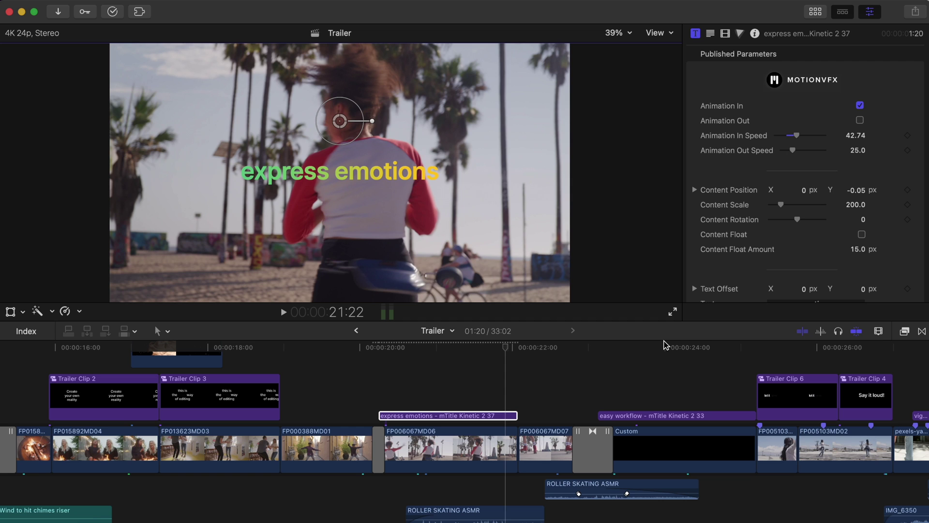
click(442, 415)
Change Gradient Color 2 to pink-red in the colour picker.
scroll(849, 195, down, 10)
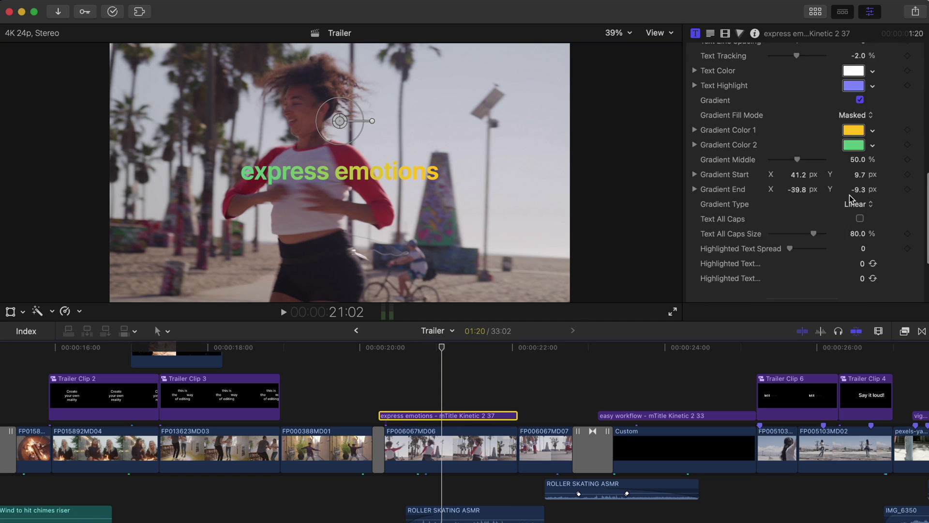
scroll(849, 196, up, 5)
click(872, 226)
click(833, 346)
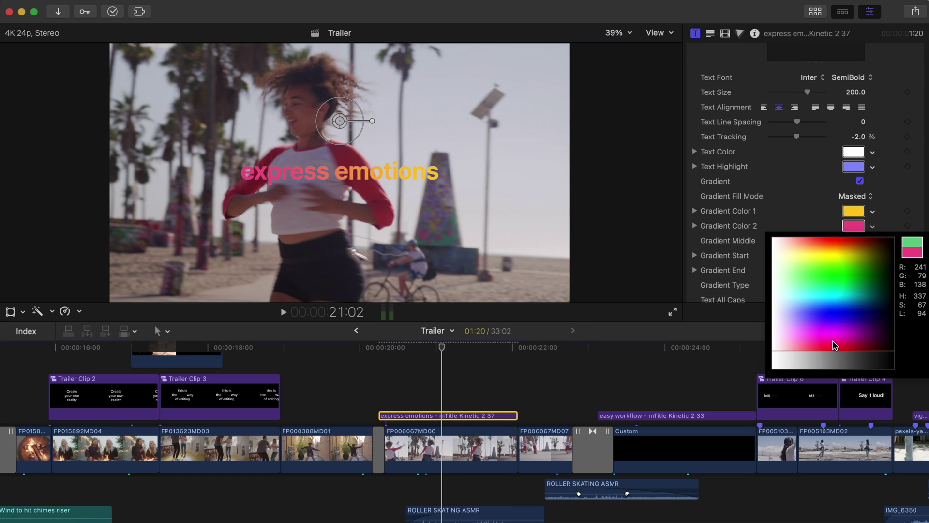
key(Escape)
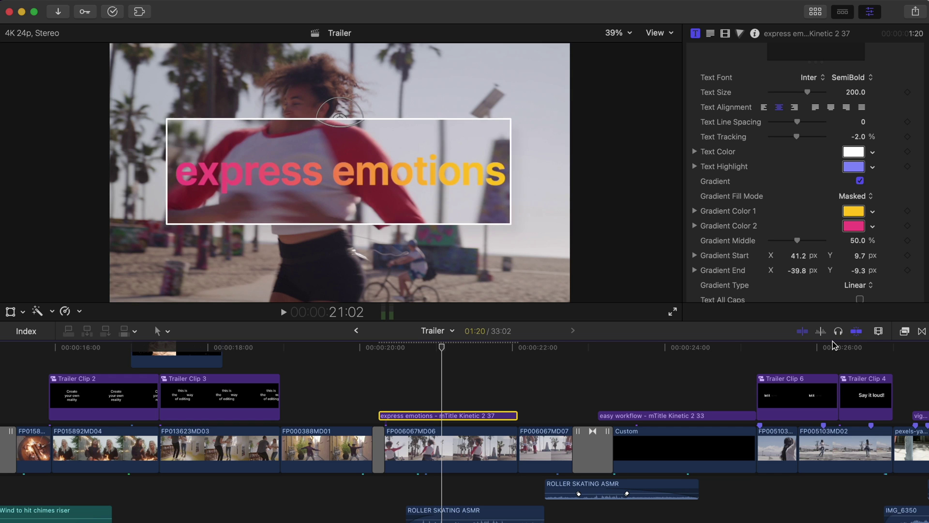
Preview the gradient, try Fill Mode Full, then set it back to Masked.
click(405, 349)
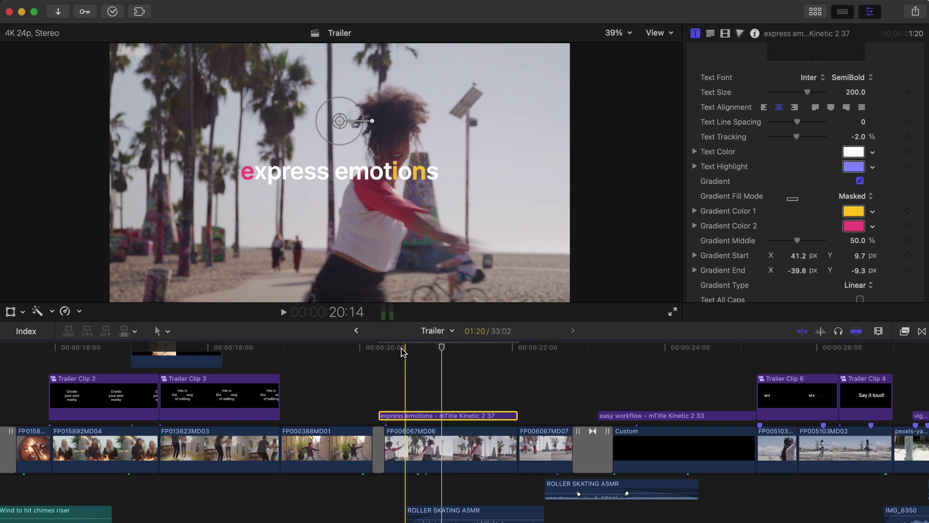
click(871, 196)
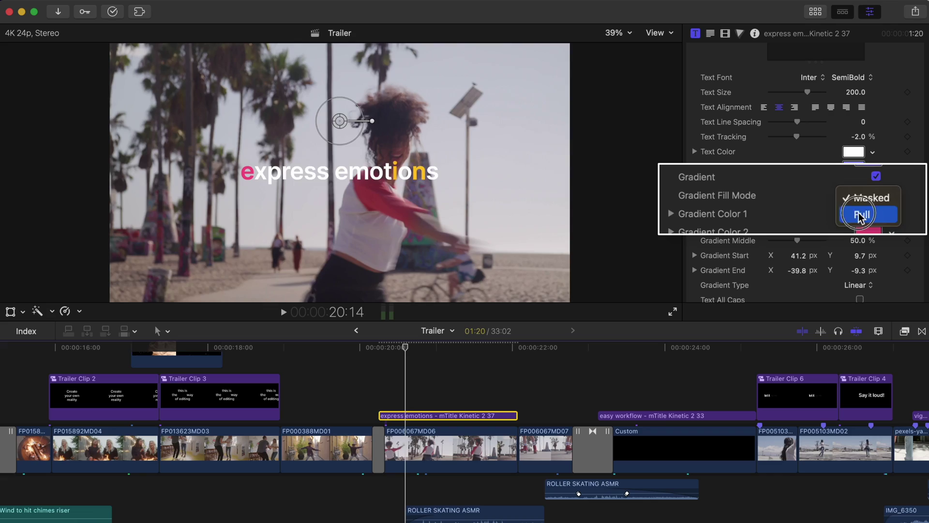
click(863, 215)
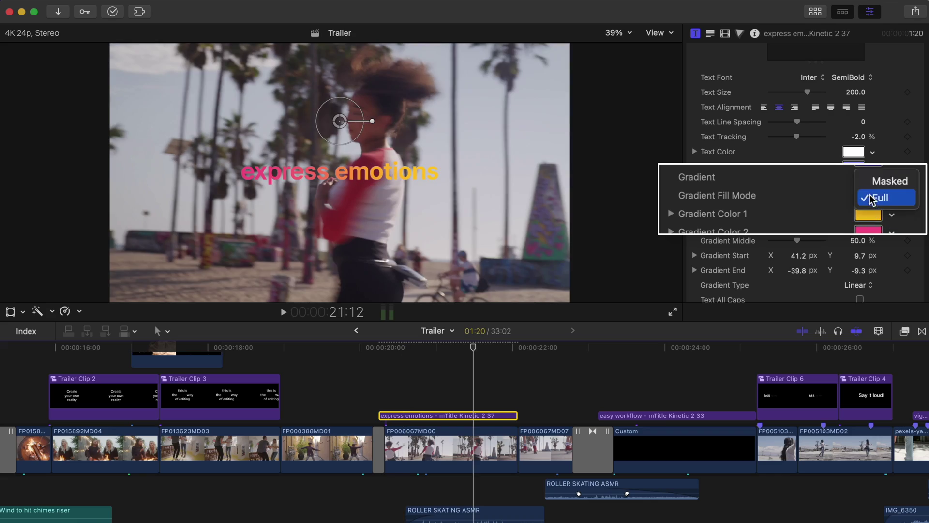
click(878, 181)
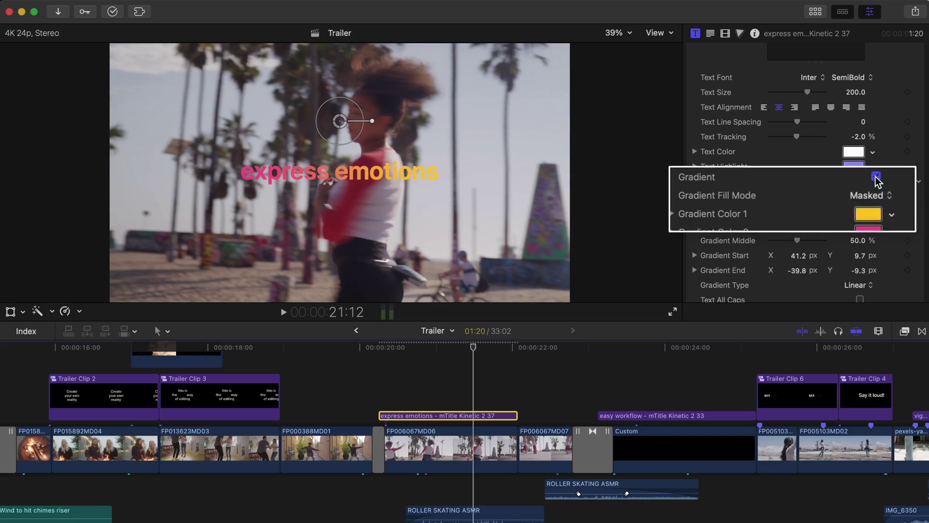